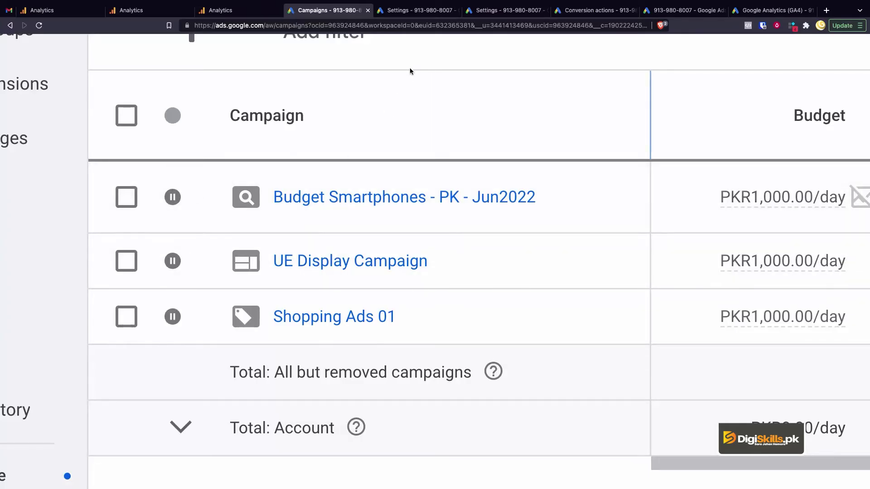
- Go to the settings of the Budget Smartphones - PK - Jun2022 campaign and expand its Goals section
{"action": "left_click", "coordinate": [409, 10]}
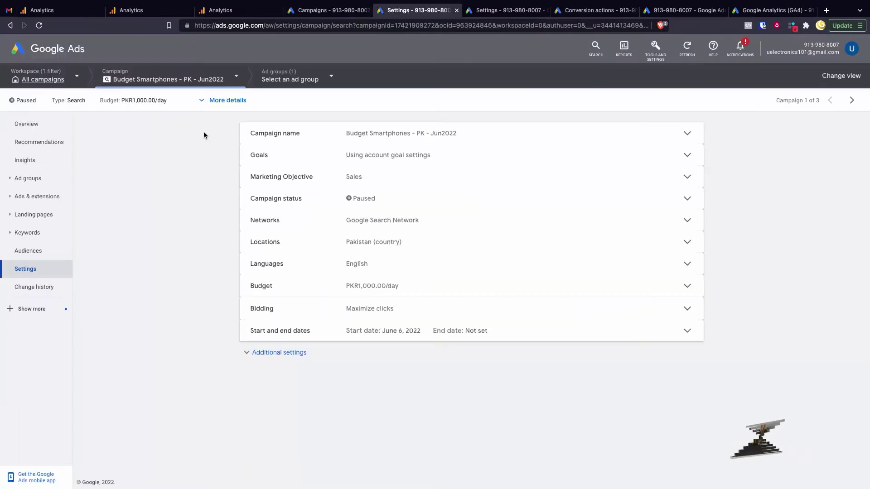
{"action": "left_click", "coordinate": [145, 86]}
{"action": "left_click", "coordinate": [395, 332]}
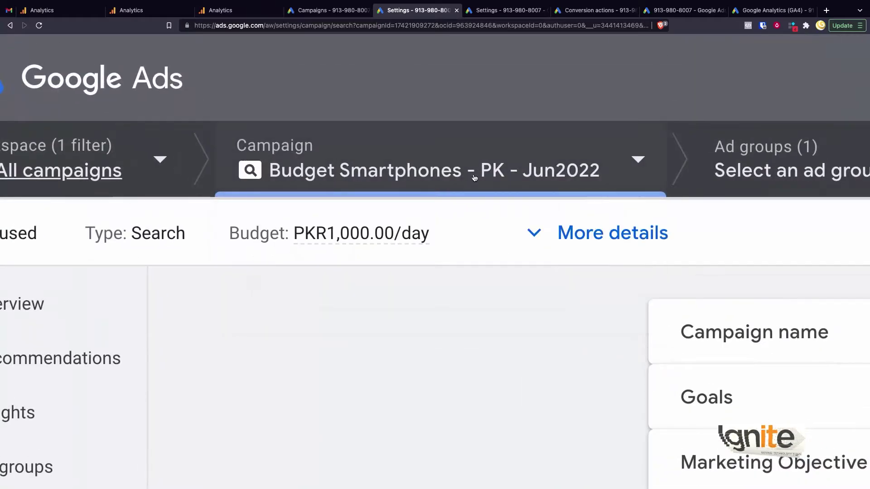
{"action": "scroll", "coordinate": [396, 329], "scroll_direction": "down", "scroll_amount": 5}
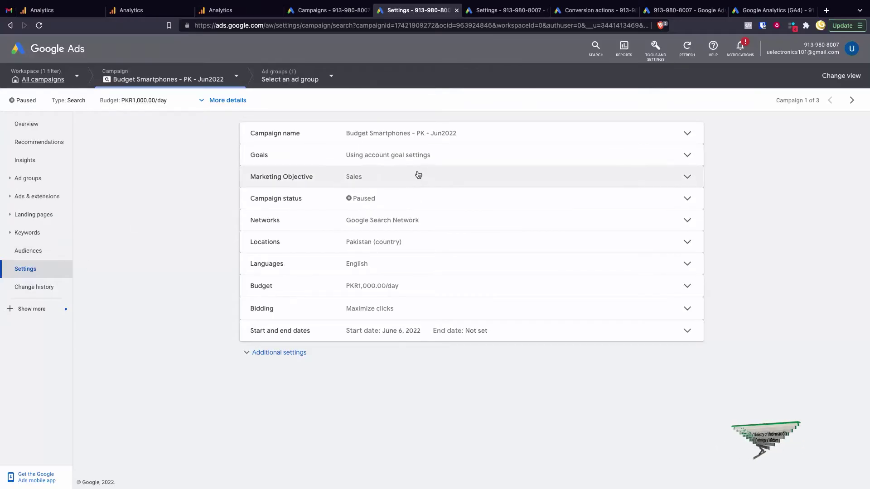
{"action": "scroll", "coordinate": [418, 164], "scroll_direction": "up", "scroll_amount": 5}
{"action": "scroll", "coordinate": [188, 266], "scroll_direction": "left", "scroll_amount": 6}
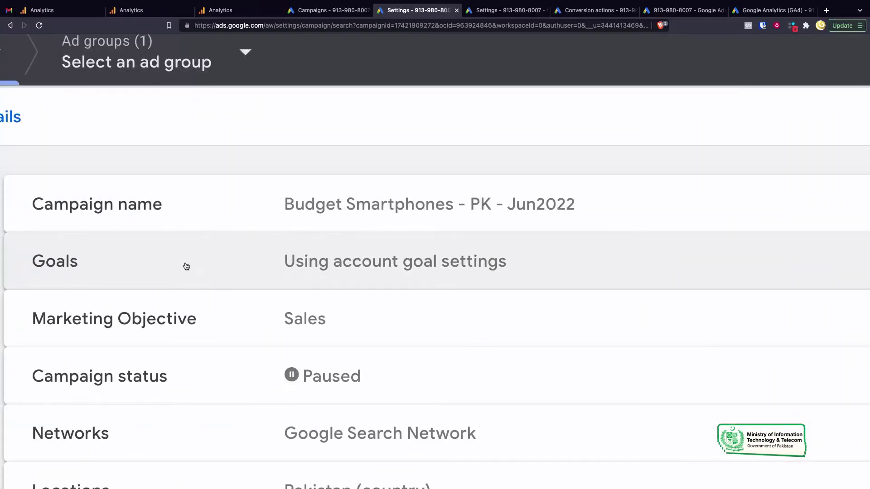
{"action": "scroll", "coordinate": [201, 257], "scroll_direction": "down", "scroll_amount": 5}
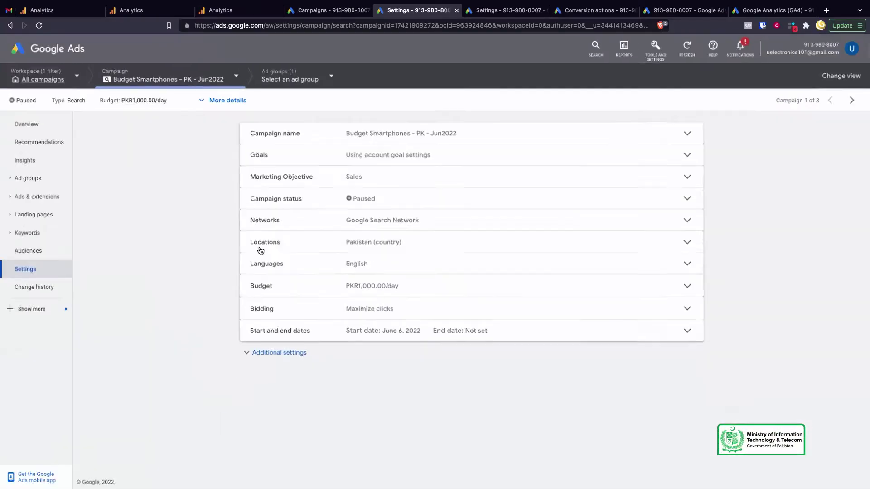
{"action": "left_click", "coordinate": [329, 154]}
{"action": "scroll", "coordinate": [395, 185], "scroll_direction": "up", "scroll_amount": 5}
{"action": "scroll", "coordinate": [179, 234], "scroll_direction": "left", "scroll_amount": 2}
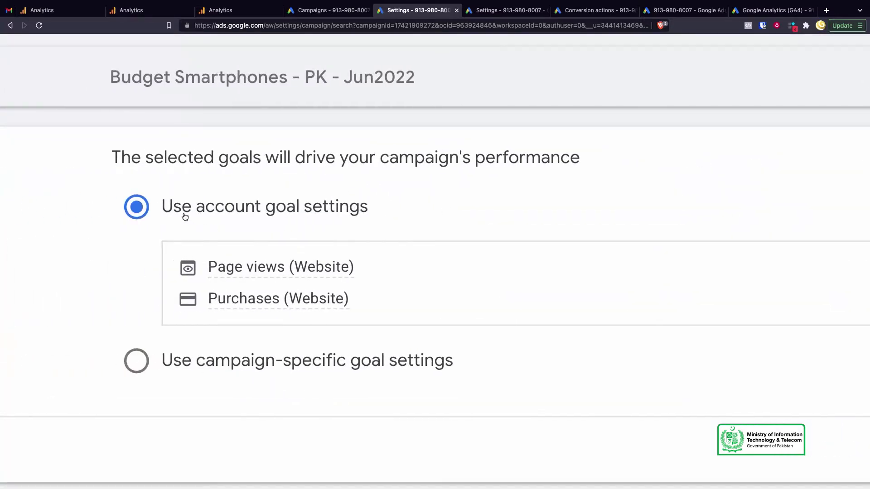
- Examine which conversion actions belong to the Page views (Website) and Purchases (Website) account goals
{"action": "mouse_move", "coordinate": [247, 266]}
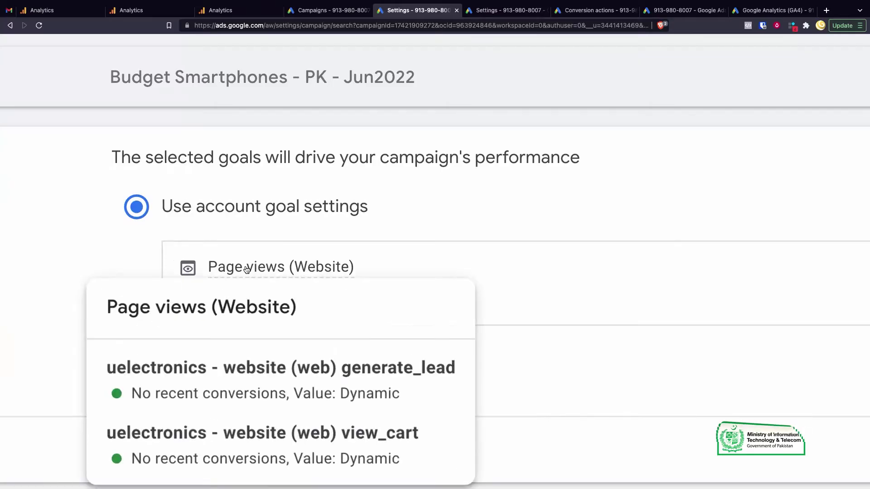
{"action": "scroll", "coordinate": [110, 265], "scroll_direction": "down", "scroll_amount": 1}
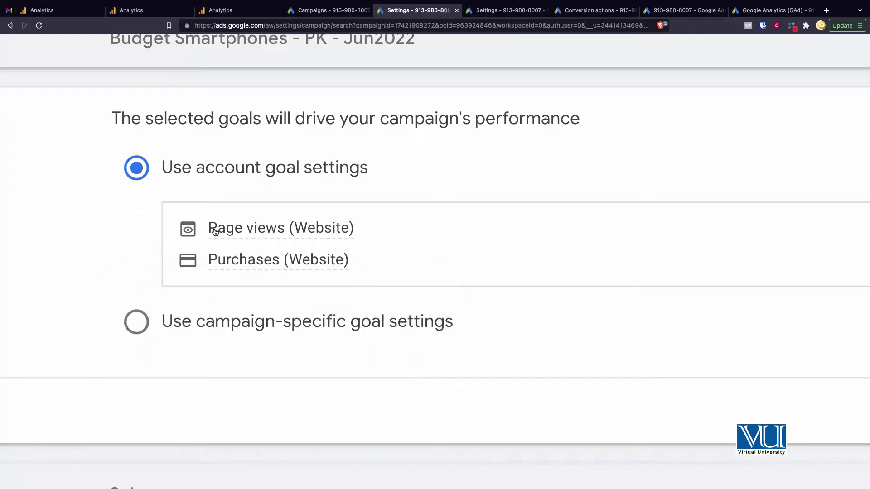
{"action": "mouse_move", "coordinate": [216, 232]}
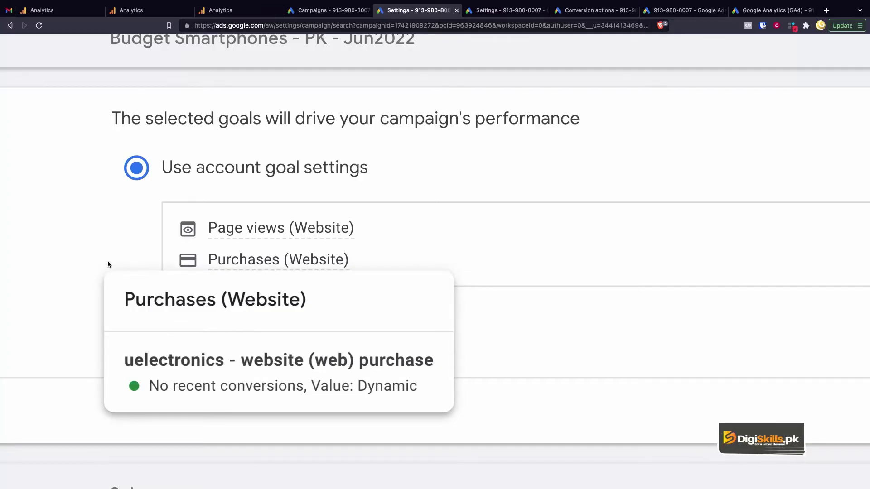
{"action": "scroll", "coordinate": [134, 226], "scroll_direction": "down", "scroll_amount": 5}
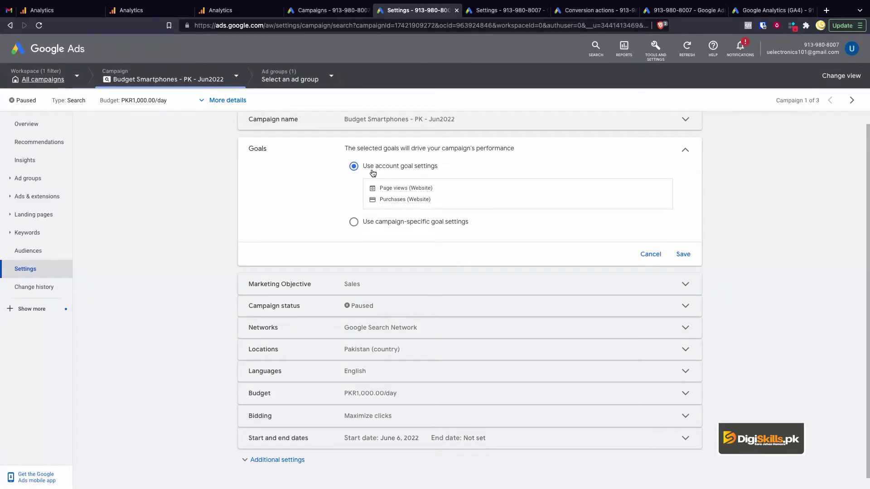
{"action": "scroll", "coordinate": [384, 175], "scroll_direction": "up", "scroll_amount": 5}
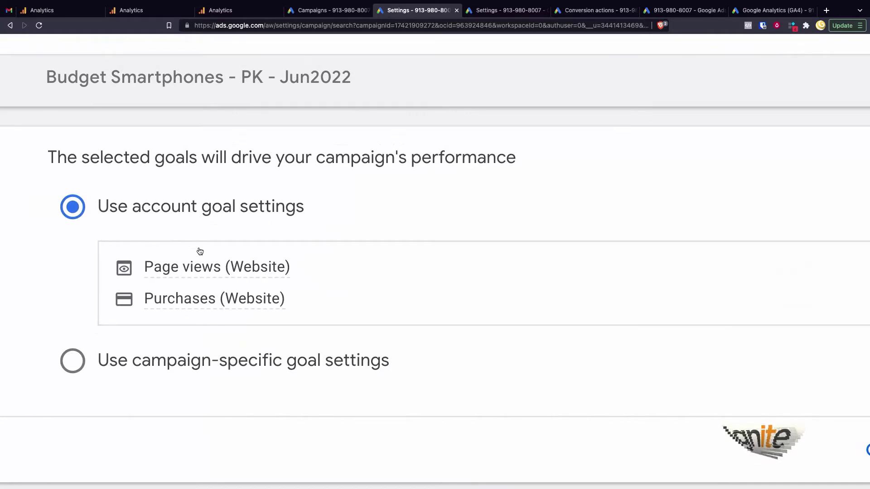
{"action": "mouse_move", "coordinate": [162, 299]}
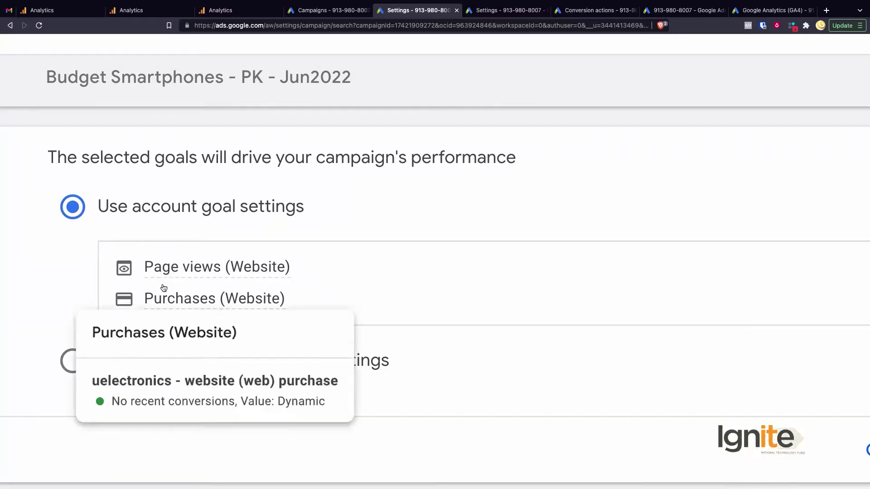
{"action": "scroll", "coordinate": [155, 234], "scroll_direction": "down", "scroll_amount": 5}
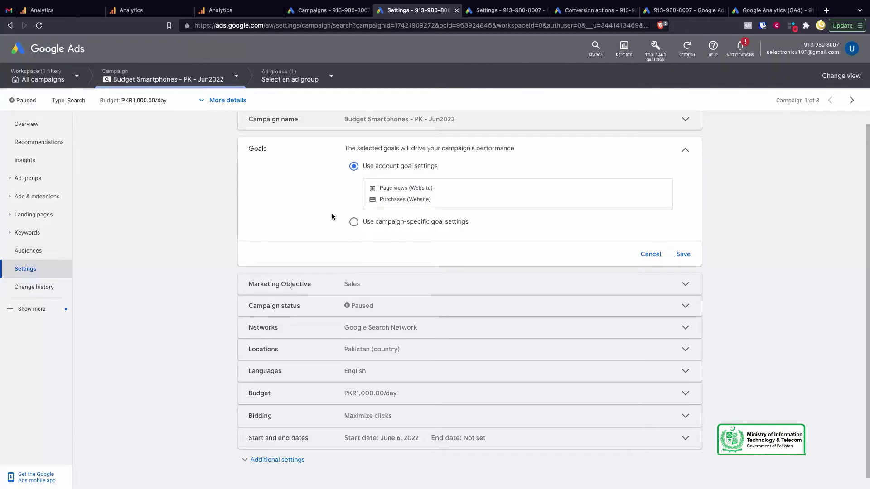
- Switch the campaign to campaign-specific goal settings and open the selection of campaign goals
{"action": "left_click", "coordinate": [354, 223]}
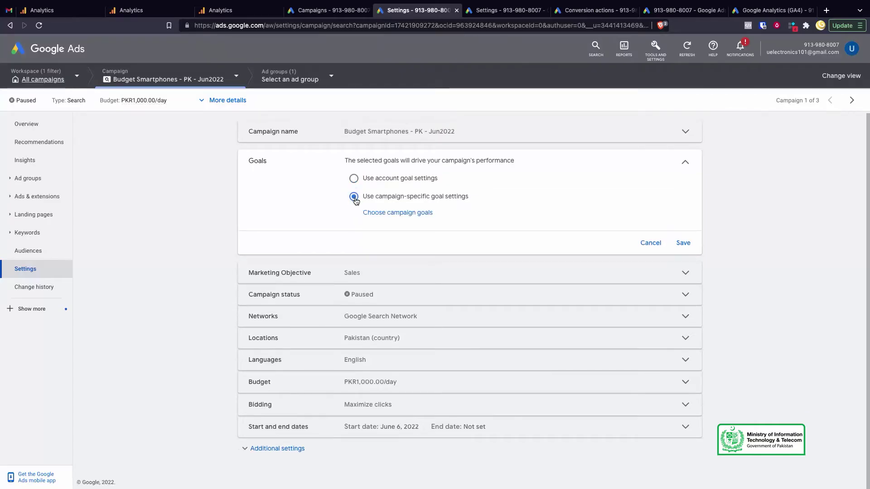
{"action": "scroll", "coordinate": [393, 216], "scroll_direction": "up", "scroll_amount": 5}
{"action": "scroll", "coordinate": [379, 220], "scroll_direction": "left", "scroll_amount": 2}
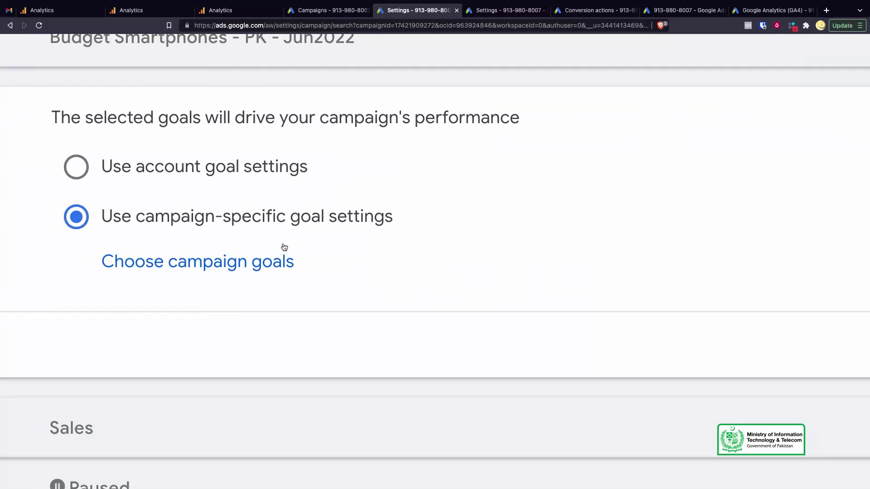
{"action": "left_click", "coordinate": [237, 264]}
{"action": "scroll", "coordinate": [235, 262], "scroll_direction": "down", "scroll_amount": 5}
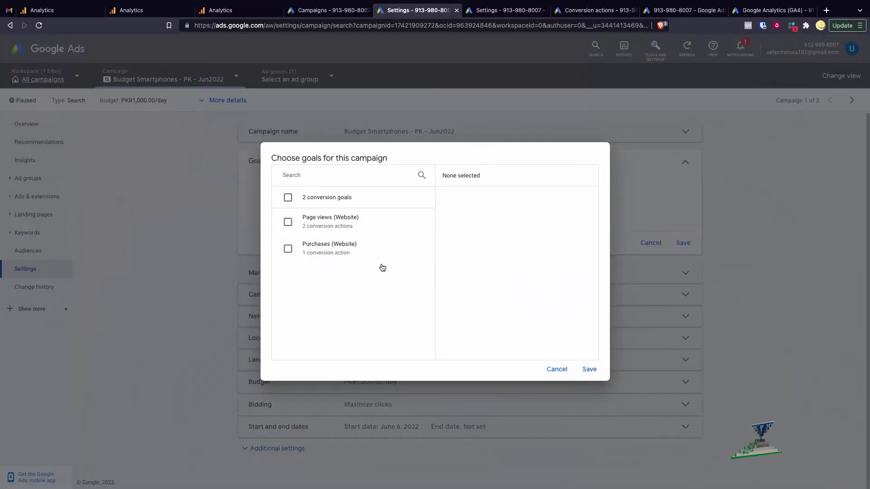
- Select only the Page views (Website) goal for the campaign, leaving Purchases (Website) unselected
{"action": "scroll", "coordinate": [288, 222], "scroll_direction": "up", "scroll_amount": 5}
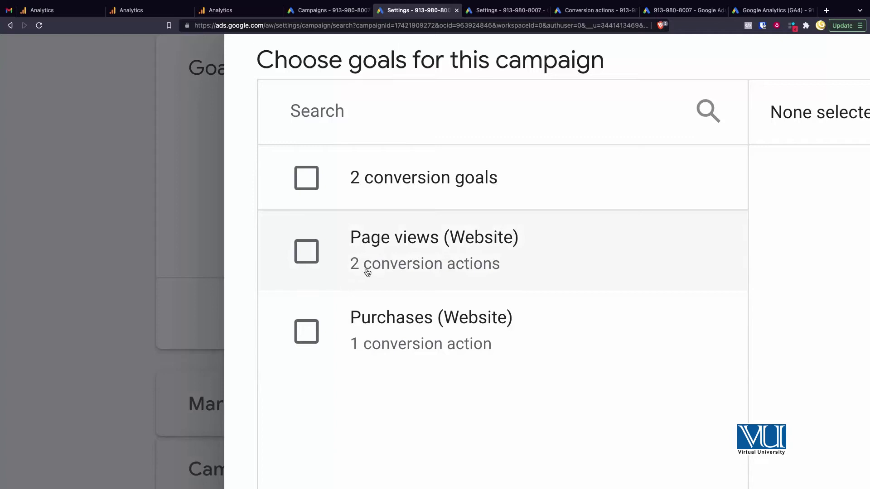
{"action": "scroll", "coordinate": [422, 283], "scroll_direction": "down", "scroll_amount": 5}
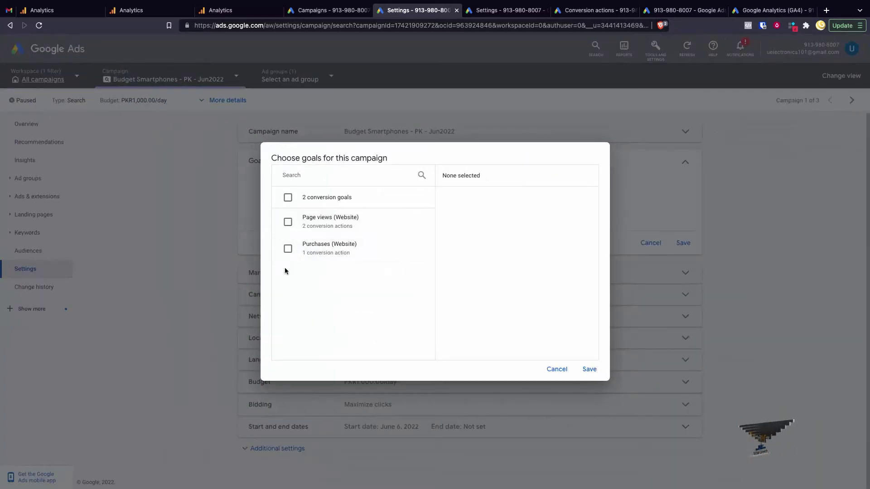
{"action": "left_click", "coordinate": [287, 251]}
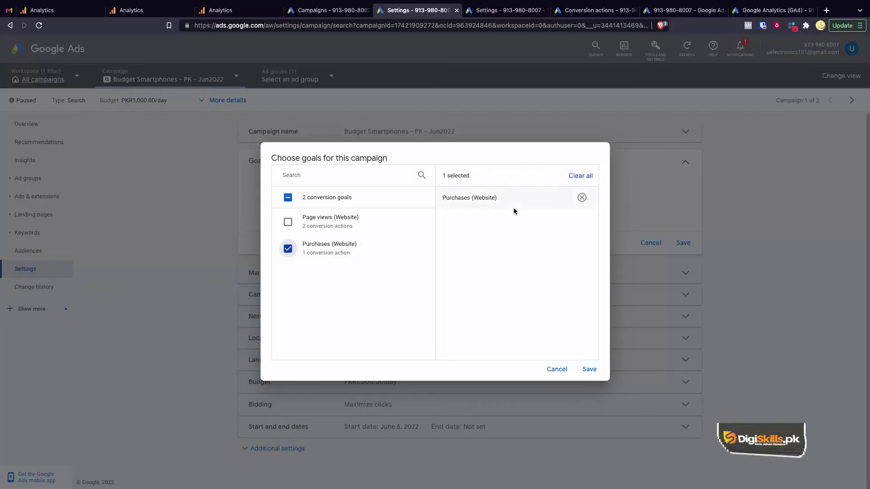
{"action": "left_click", "coordinate": [293, 253]}
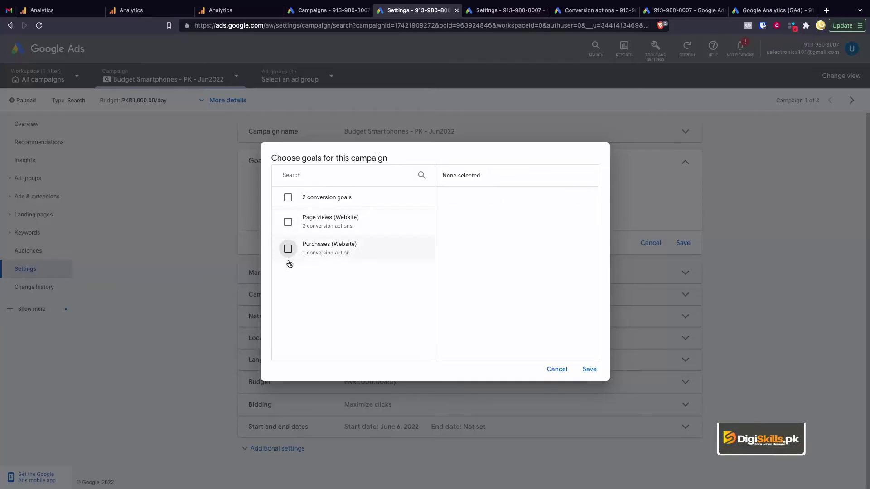
{"action": "left_click", "coordinate": [288, 223]}
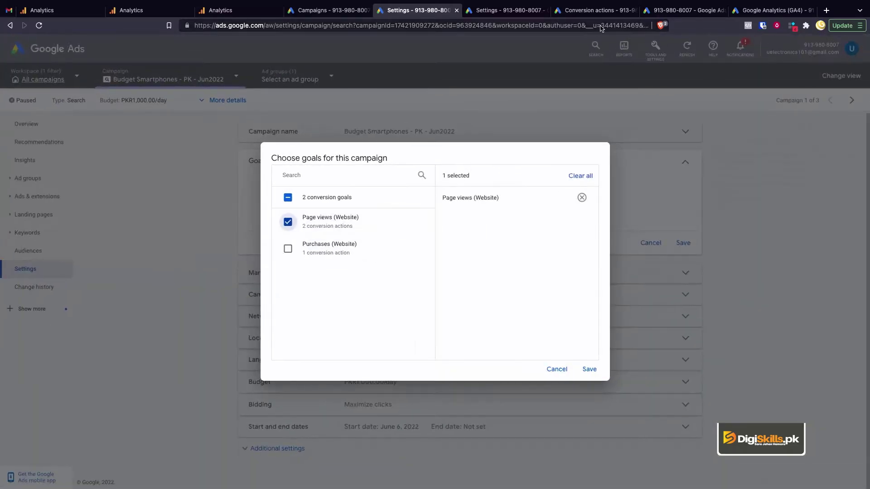
- Check the conversion actions under Purchases and Page views in the Conversions summary, and return to the campaign's goal selection
{"action": "left_click", "coordinate": [600, 15]}
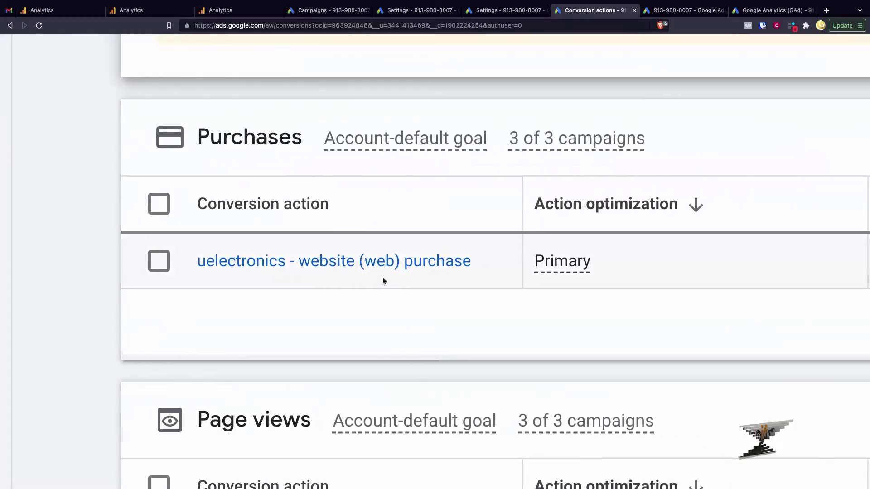
{"action": "scroll", "coordinate": [383, 278], "scroll_direction": "down", "scroll_amount": 4}
{"action": "scroll", "coordinate": [352, 333], "scroll_direction": "right", "scroll_amount": 2}
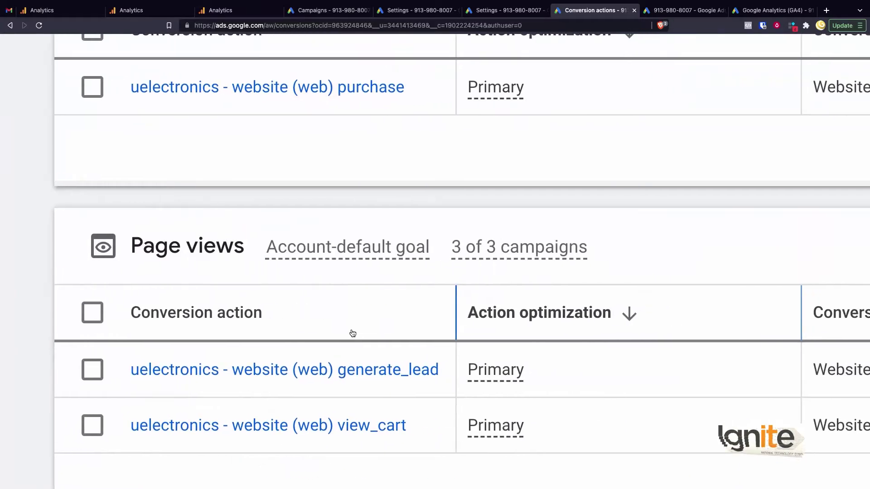
{"action": "key", "text": "ctrl+0"}
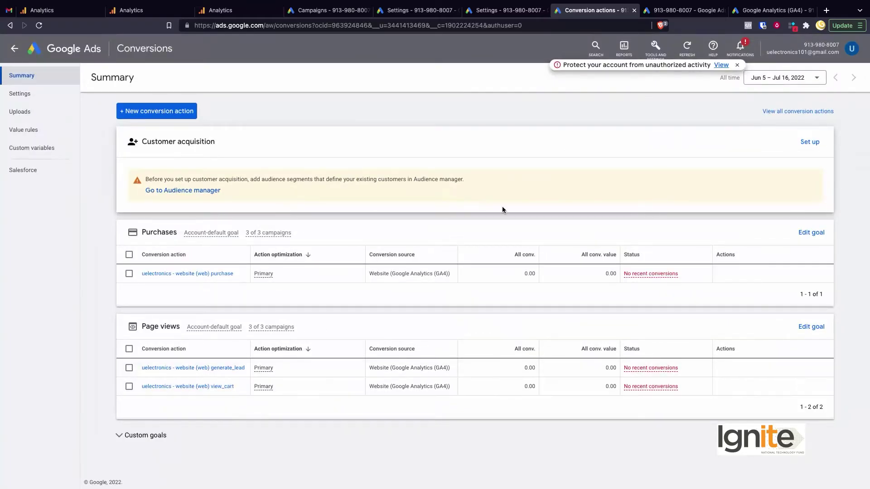
{"action": "left_click", "coordinate": [413, 11]}
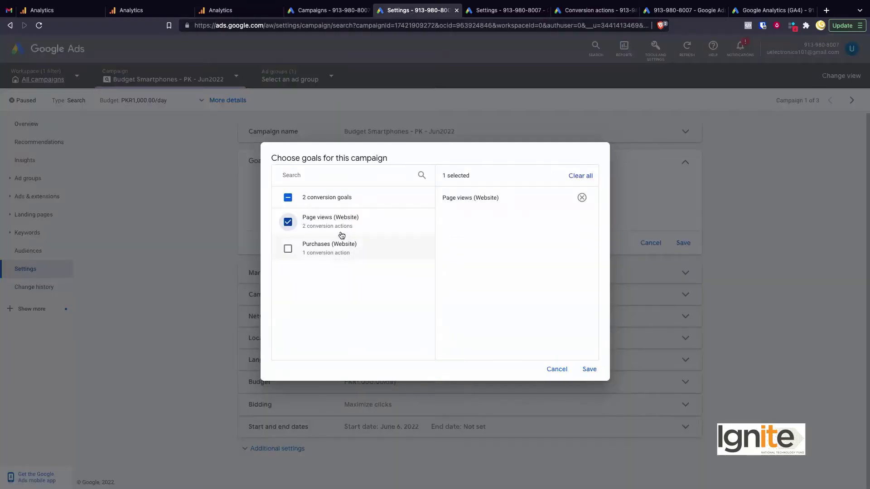
- Save the campaign's goal selection and review the conversion actions included in the Page views (Website) goal
{"action": "left_click", "coordinate": [590, 370]}
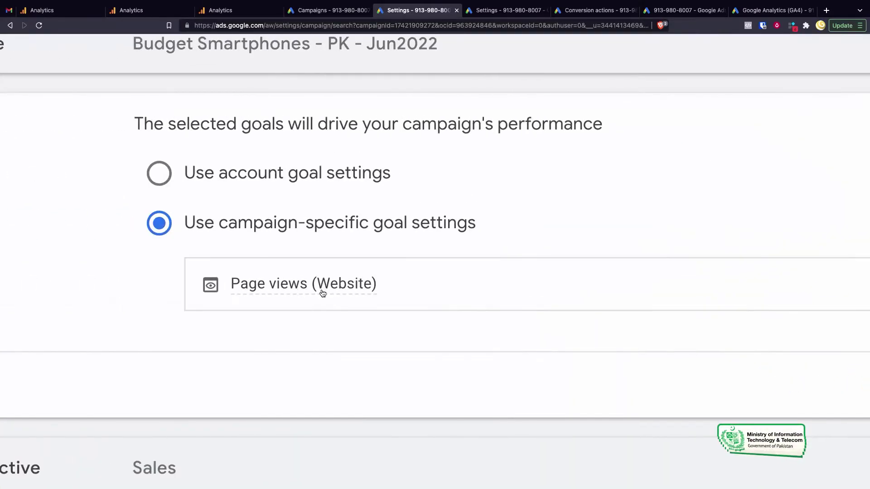
{"action": "mouse_move", "coordinate": [406, 220]}
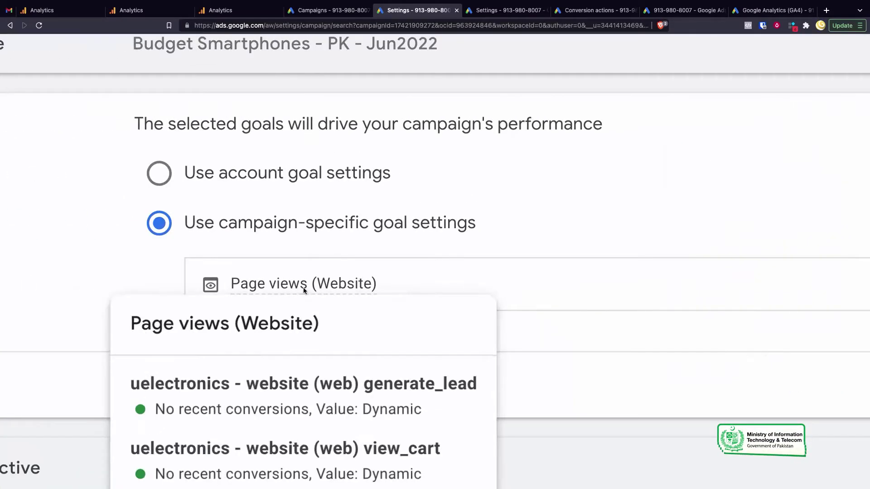
{"action": "scroll", "coordinate": [303, 290], "scroll_direction": "down", "scroll_amount": 1}
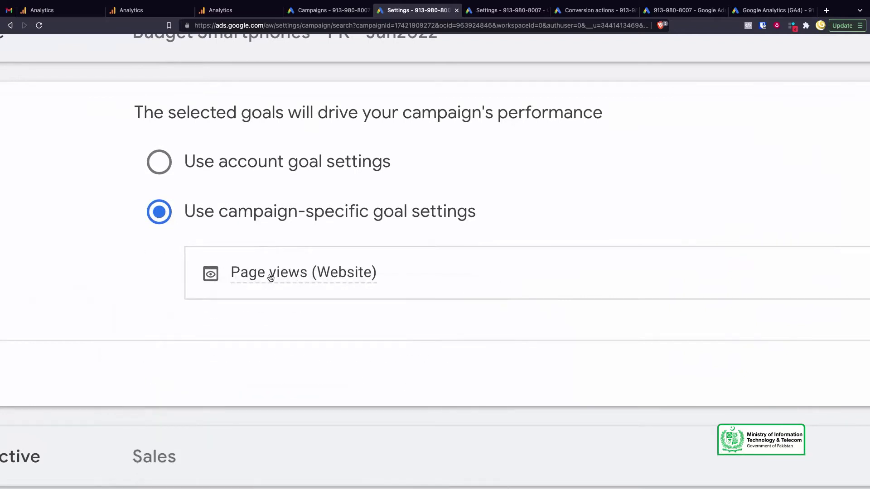
{"action": "mouse_move", "coordinate": [271, 278]}
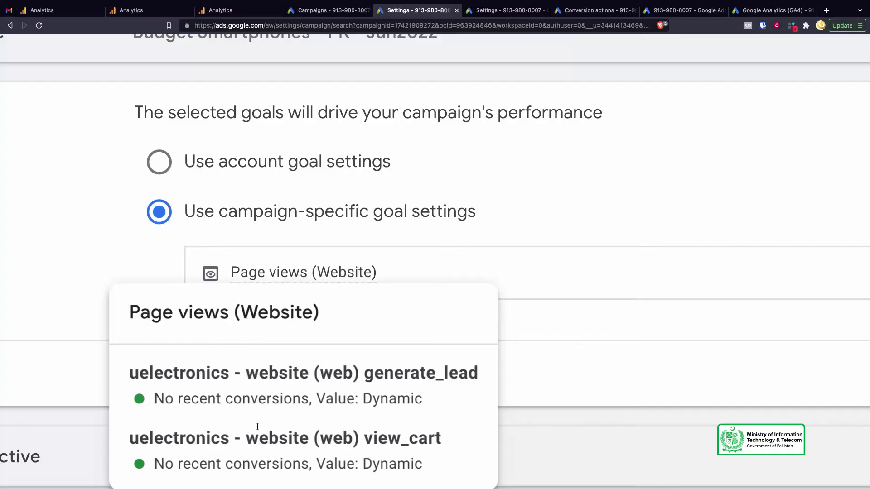
{"action": "scroll", "coordinate": [257, 427], "scroll_direction": "down", "scroll_amount": 4}
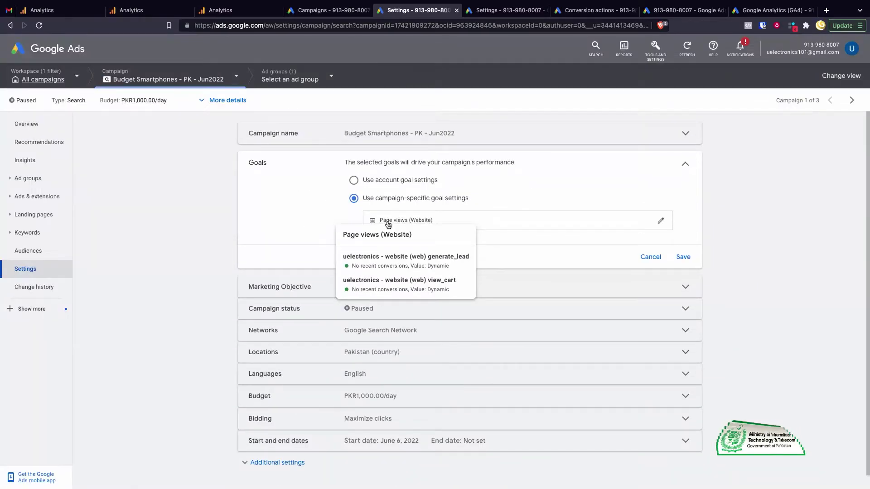
{"action": "scroll", "coordinate": [388, 225], "scroll_direction": "up", "scroll_amount": 5}
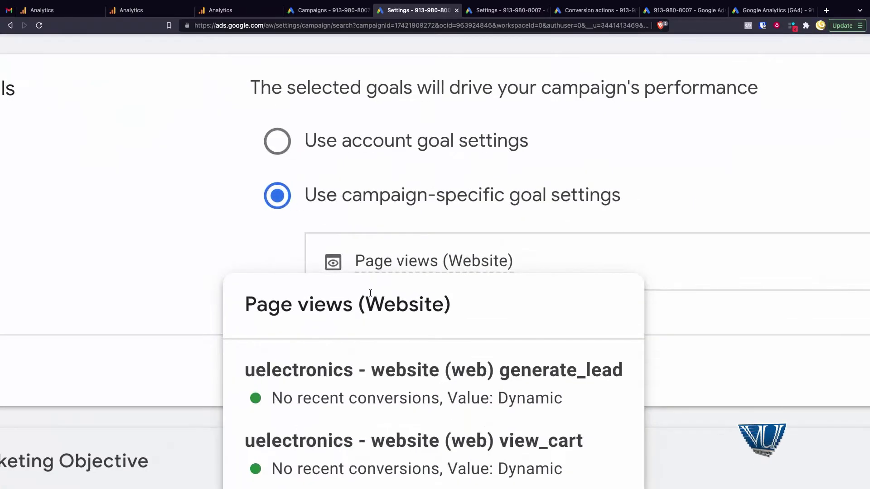
{"action": "scroll", "coordinate": [363, 302], "scroll_direction": "down", "scroll_amount": 2}
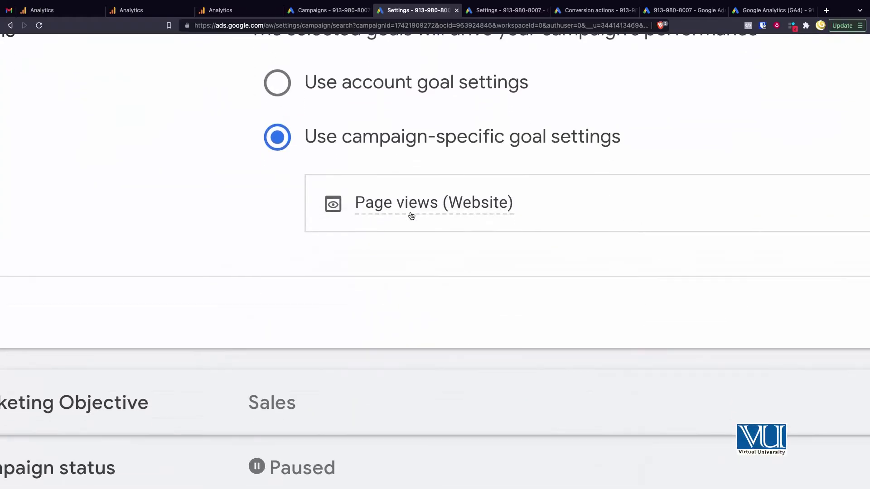
{"action": "mouse_move", "coordinate": [410, 207]}
- Examine the Purchases and Page views goals in the account's Conversions summary, including their conversion actions and account-default labels
{"action": "left_click", "coordinate": [508, 10]}
{"action": "left_click", "coordinate": [584, 10]}
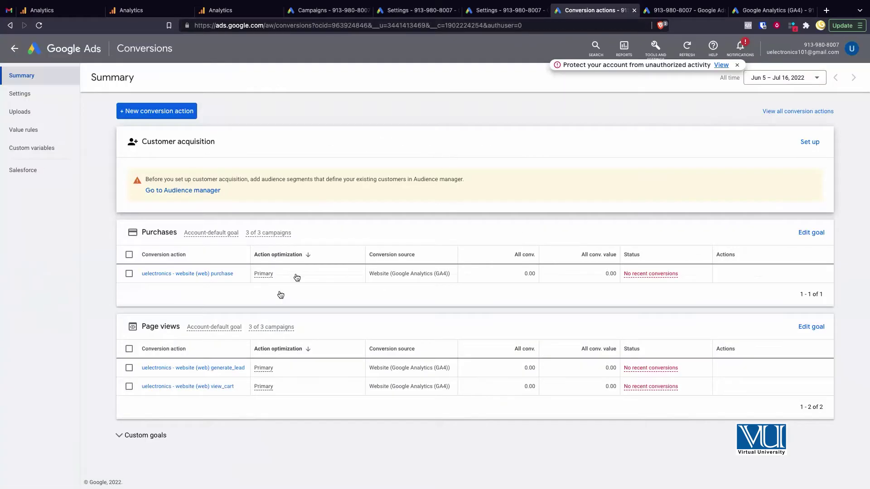
{"action": "scroll", "coordinate": [233, 381], "scroll_direction": "up", "scroll_amount": 5}
{"action": "scroll", "coordinate": [319, 256], "scroll_direction": "up", "scroll_amount": 6}
{"action": "scroll", "coordinate": [319, 256], "scroll_direction": "up", "scroll_amount": 4}
{"action": "scroll", "coordinate": [320, 256], "scroll_direction": "down", "scroll_amount": 1}
{"action": "scroll", "coordinate": [320, 257], "scroll_direction": "down", "scroll_amount": 5}
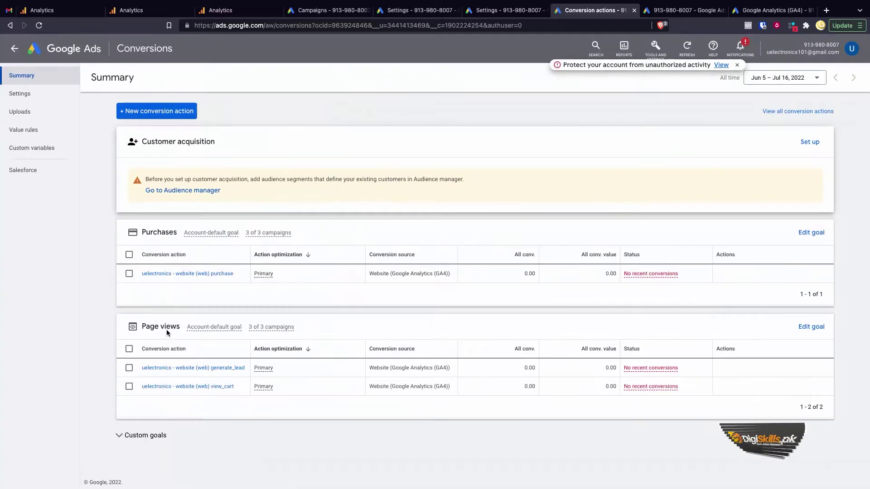
{"action": "scroll", "coordinate": [170, 343], "scroll_direction": "up", "scroll_amount": 5}
{"action": "scroll", "coordinate": [279, 254], "scroll_direction": "up", "scroll_amount": 3}
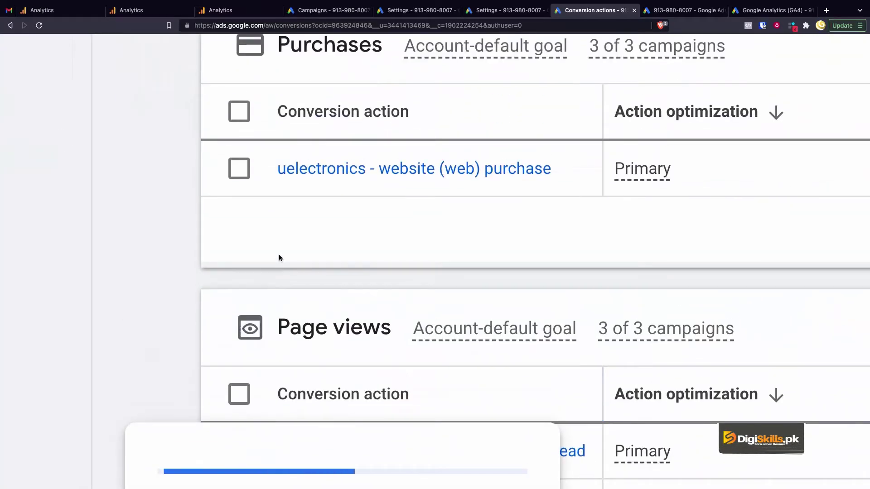
- Compare the account-default status of the Purchases and Page views goals and read the explanation attached to Page views
{"action": "scroll", "coordinate": [278, 255], "scroll_direction": "up", "scroll_amount": 1}
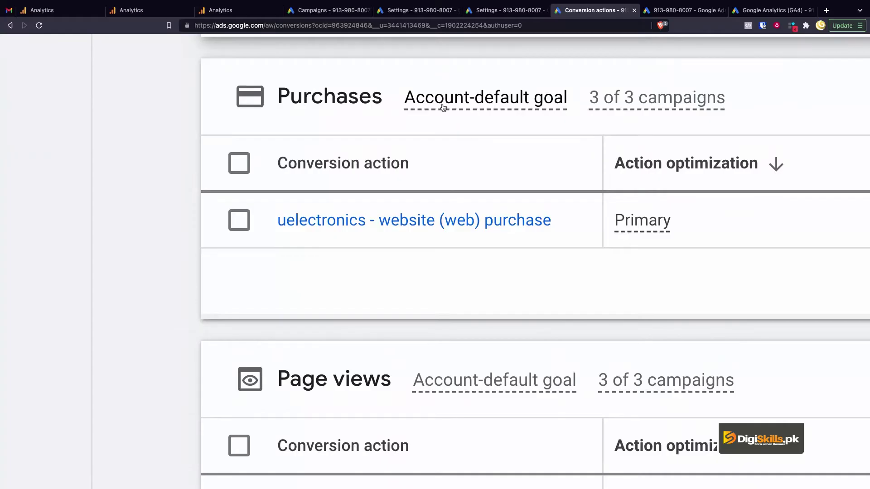
{"action": "scroll", "coordinate": [464, 110], "scroll_direction": "right", "scroll_amount": 5}
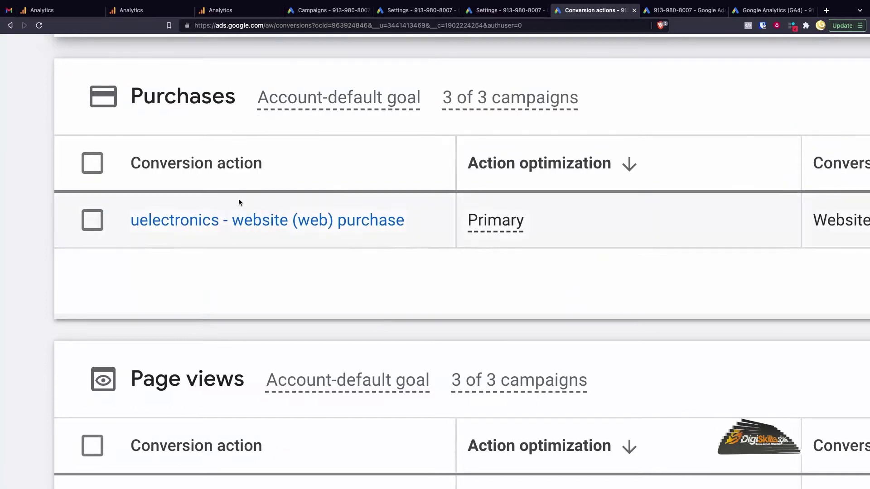
{"action": "scroll", "coordinate": [239, 200], "scroll_direction": "down", "scroll_amount": 3}
{"action": "mouse_move", "coordinate": [385, 279]}
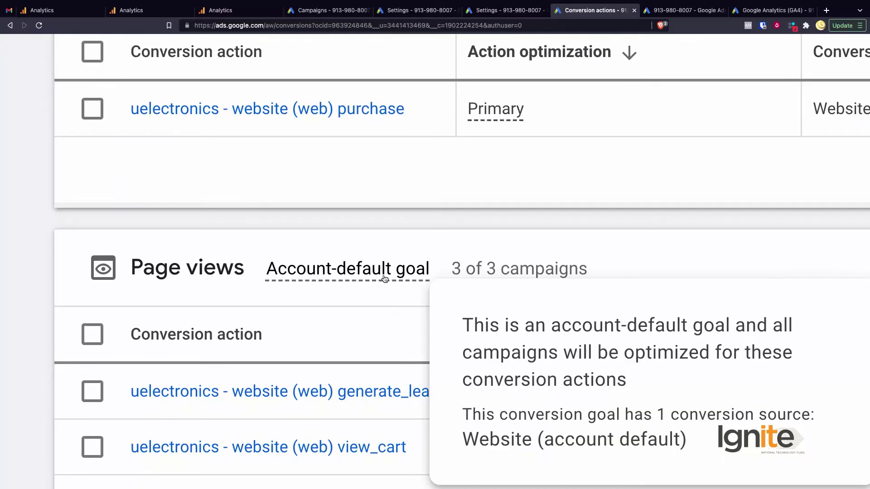
{"action": "scroll", "coordinate": [384, 279], "scroll_direction": "down", "scroll_amount": 10}
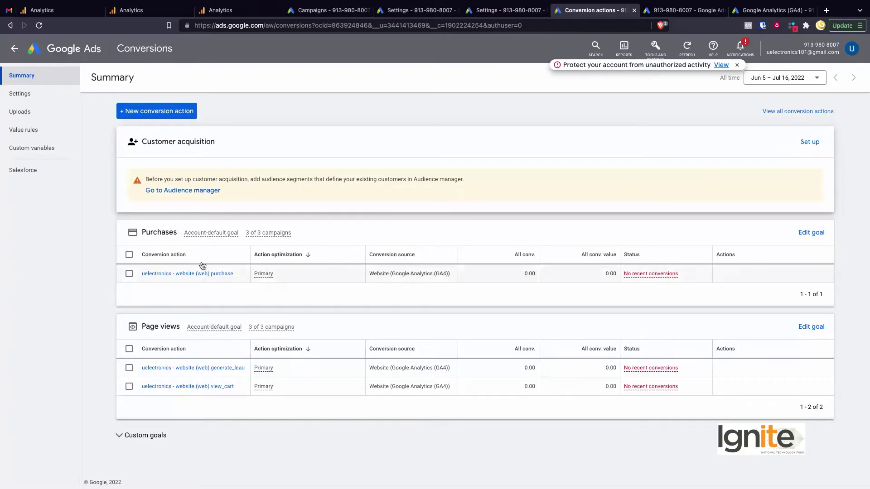
- Switch the campaign's goals to account goal settings and inspect the conversion actions behind Page views (Website) and Purchases (Website)
{"action": "left_click", "coordinate": [398, 10]}
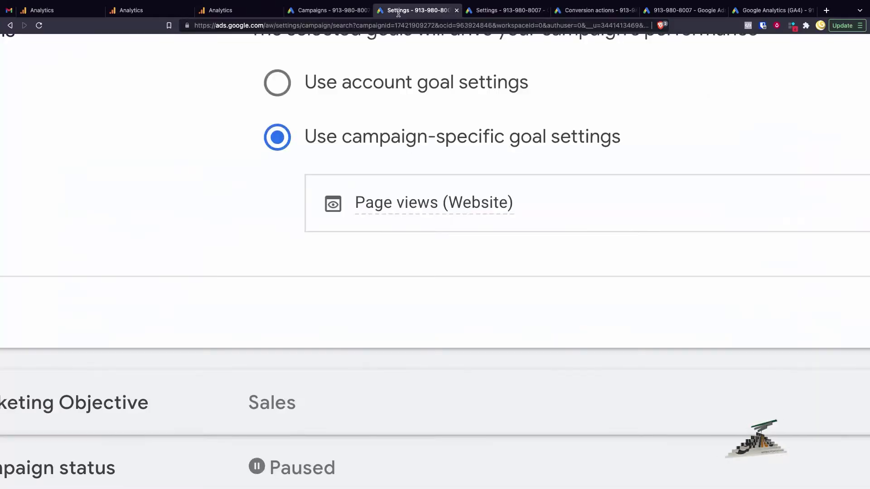
{"action": "left_click", "coordinate": [278, 83]}
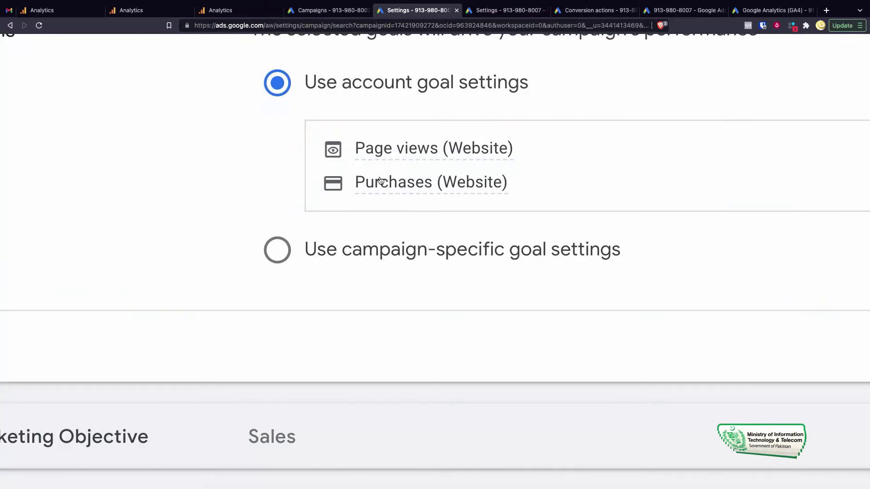
{"action": "mouse_move", "coordinate": [395, 151]}
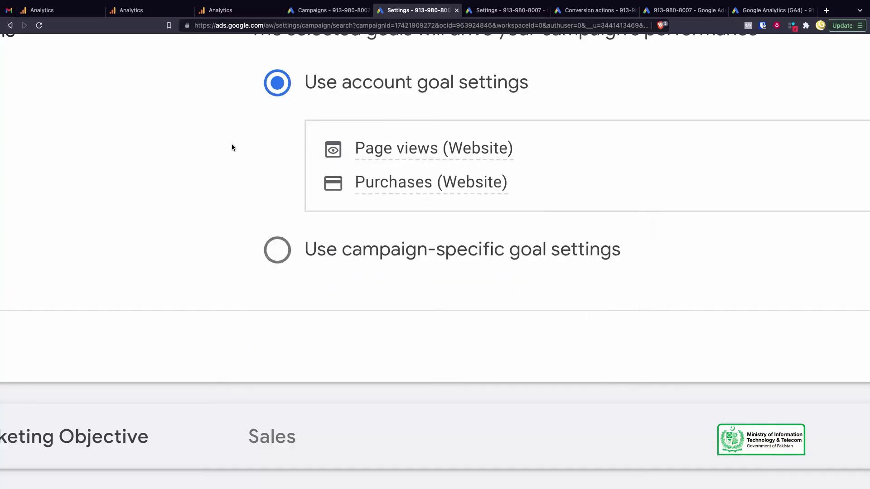
{"action": "mouse_move", "coordinate": [379, 184]}
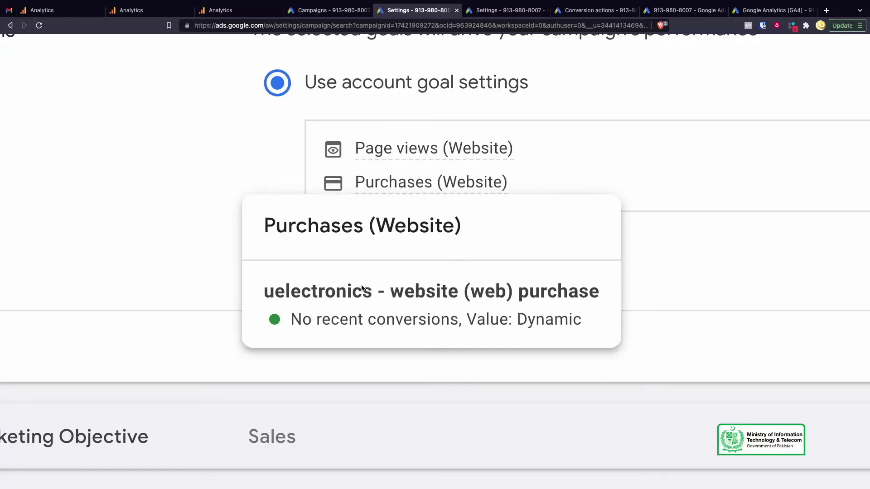
- Edit the account's Page views goal so it is not used as an account-default goal, and save the changes
{"action": "left_click", "coordinate": [582, 15]}
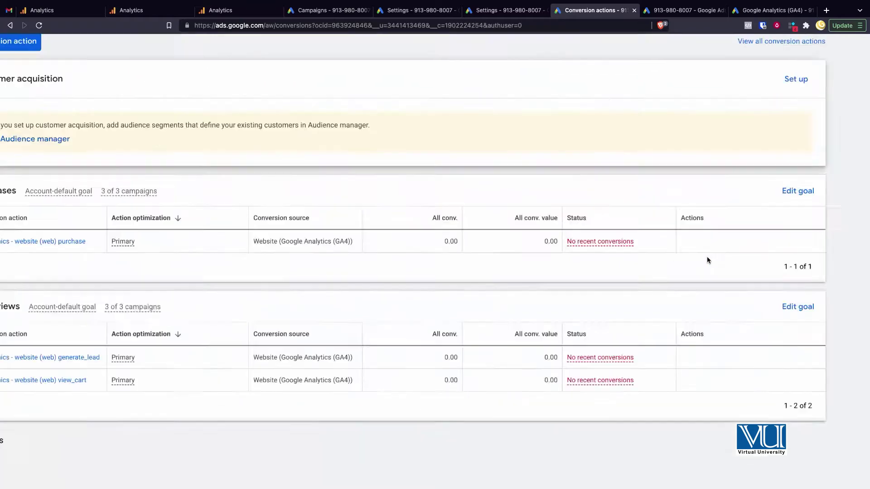
{"action": "left_click", "coordinate": [810, 327]}
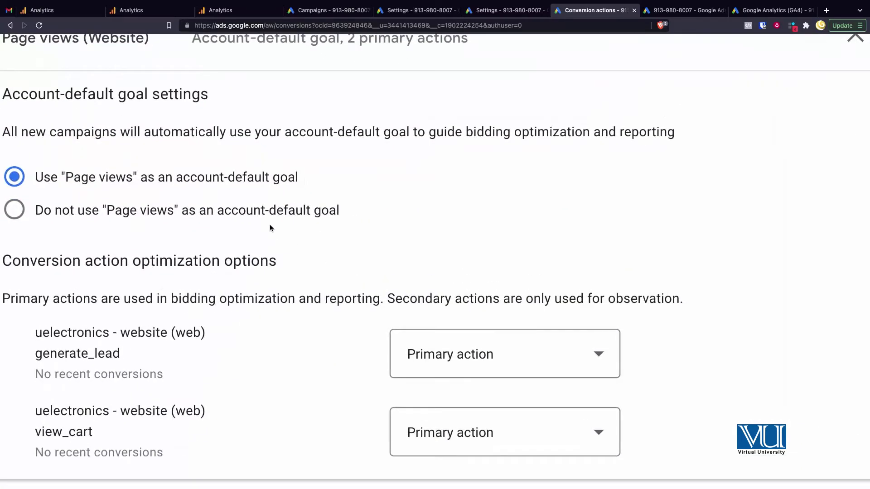
{"action": "scroll", "coordinate": [255, 221], "scroll_direction": "up", "scroll_amount": 1}
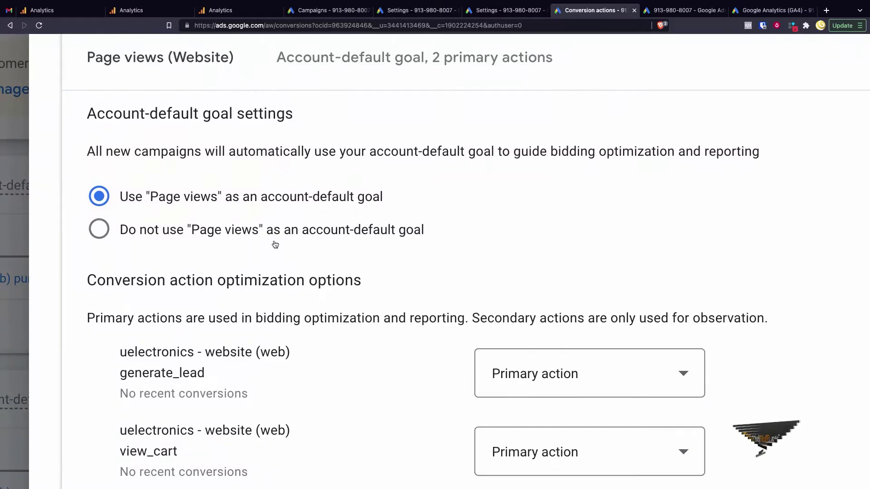
{"action": "scroll", "coordinate": [274, 243], "scroll_direction": "down", "scroll_amount": 1}
{"action": "left_click", "coordinate": [99, 196]}
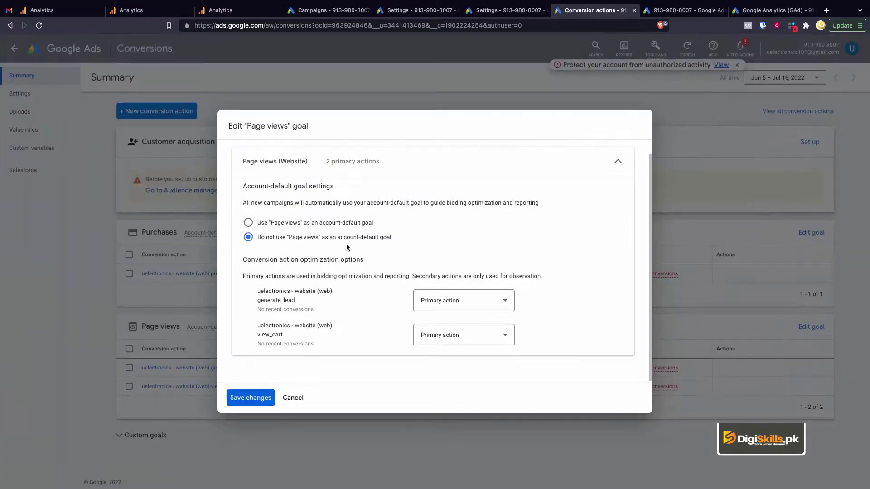
{"action": "left_click", "coordinate": [244, 399]}
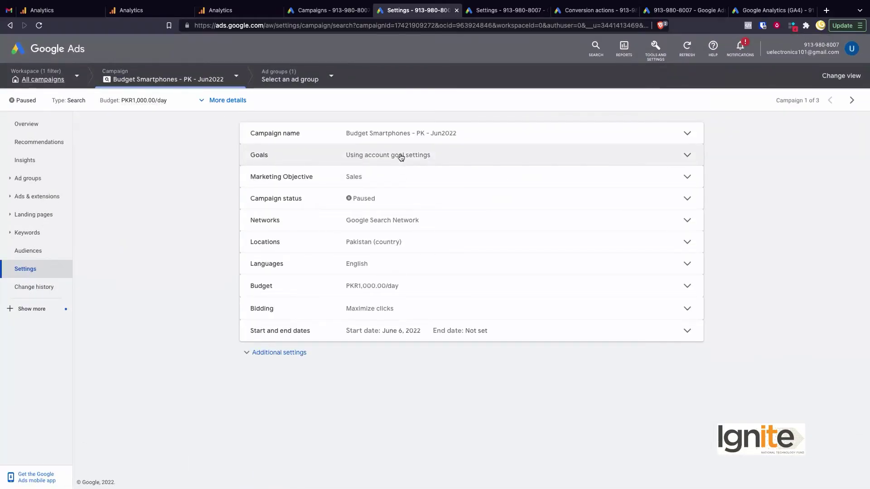
- Check which goals the campaign's account goal settings include and how many campaigns use Page views in the Conversions summary
{"action": "left_click", "coordinate": [395, 160]}
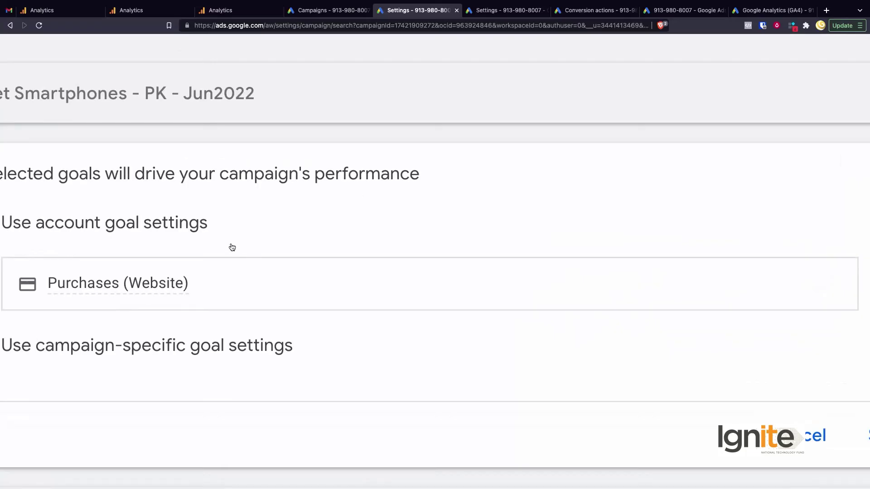
{"action": "scroll", "coordinate": [238, 249], "scroll_direction": "left", "scroll_amount": 3}
{"action": "left_click", "coordinate": [593, 10]}
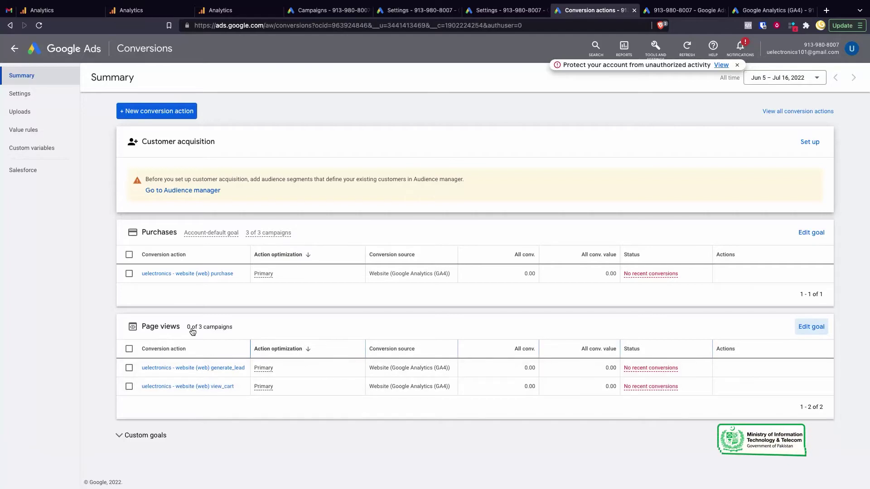
{"action": "scroll", "coordinate": [193, 333], "scroll_direction": "up", "scroll_amount": 5}
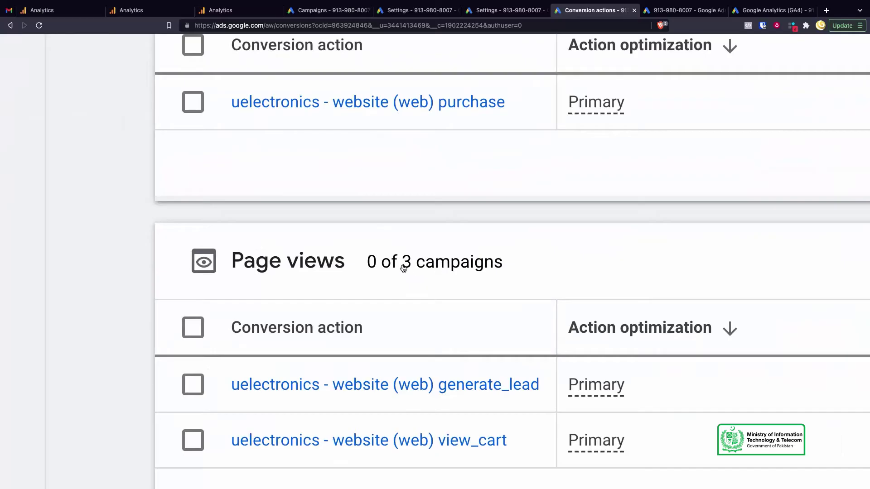
- Set the Budget Smartphones campaign to campaign-specific goal settings with only Page views (Website) chosen, and save the goal selection
{"action": "left_click", "coordinate": [412, 14]}
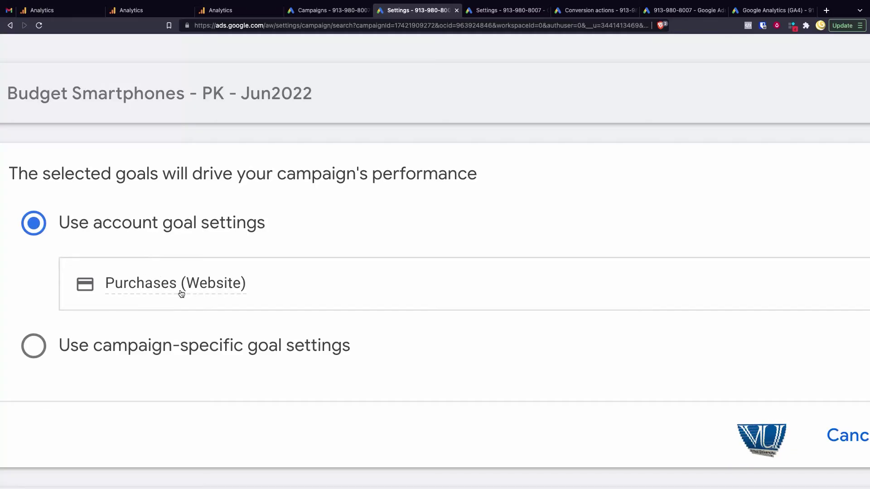
{"action": "left_click", "coordinate": [78, 353]}
{"action": "left_click", "coordinate": [157, 331]}
{"action": "scroll", "coordinate": [223, 314], "scroll_direction": "left", "scroll_amount": 5}
{"action": "left_click", "coordinate": [202, 333]}
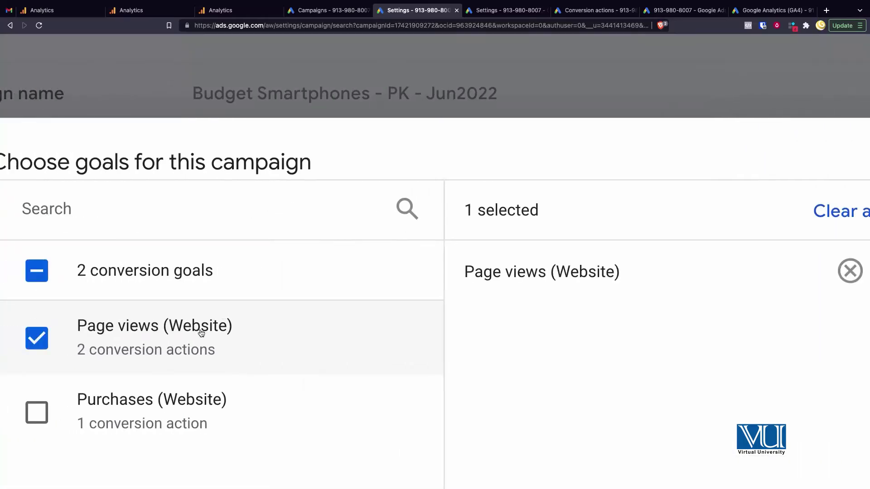
{"action": "scroll", "coordinate": [399, 325], "scroll_direction": "down", "scroll_amount": 5}
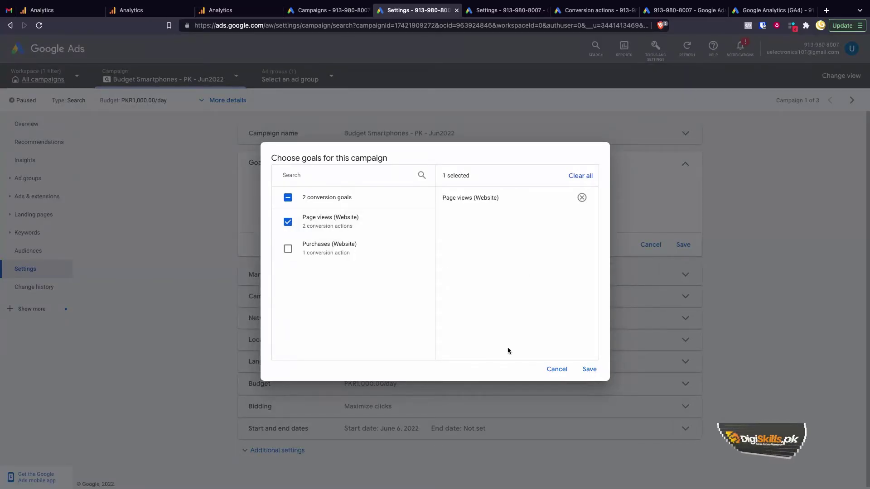
{"action": "left_click", "coordinate": [586, 374]}
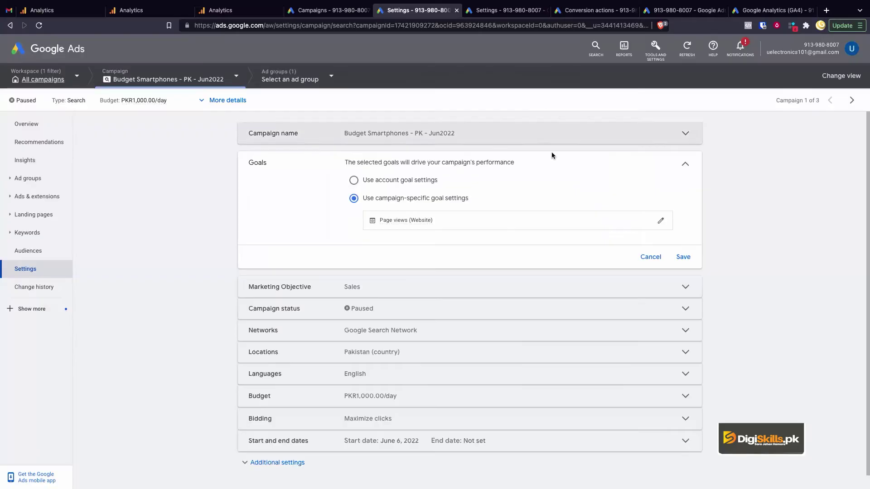
- Edit the account's Page views goal and set the view_cart conversion action to Secondary action (observe only)
{"action": "left_click", "coordinate": [618, 13]}
{"action": "scroll", "coordinate": [562, 384], "scroll_direction": "down", "scroll_amount": 3}
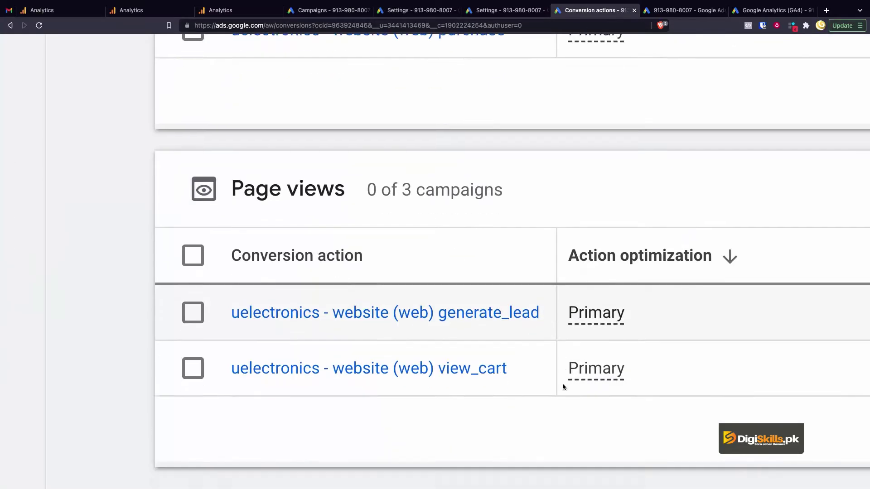
{"action": "scroll", "coordinate": [495, 355], "scroll_direction": "down", "scroll_amount": 5}
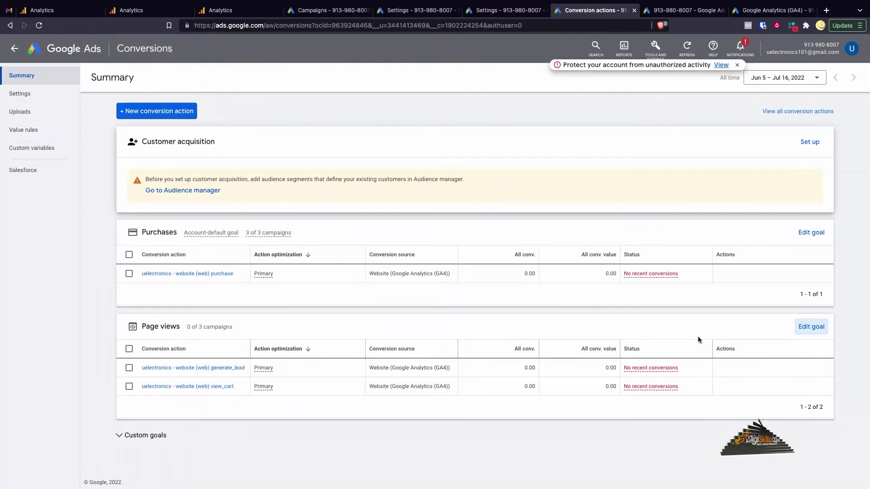
{"action": "left_click", "coordinate": [808, 328]}
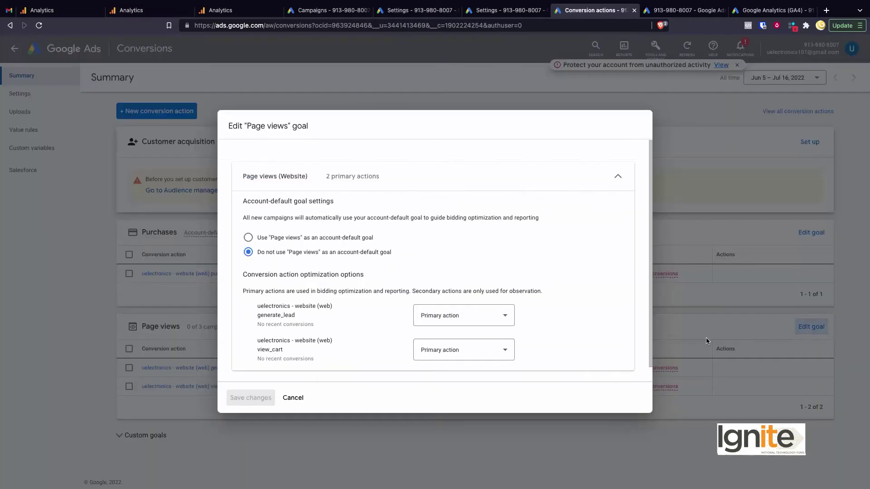
{"action": "scroll", "coordinate": [370, 319], "scroll_direction": "up", "scroll_amount": 5}
{"action": "scroll", "coordinate": [303, 215], "scroll_direction": "left", "scroll_amount": 2}
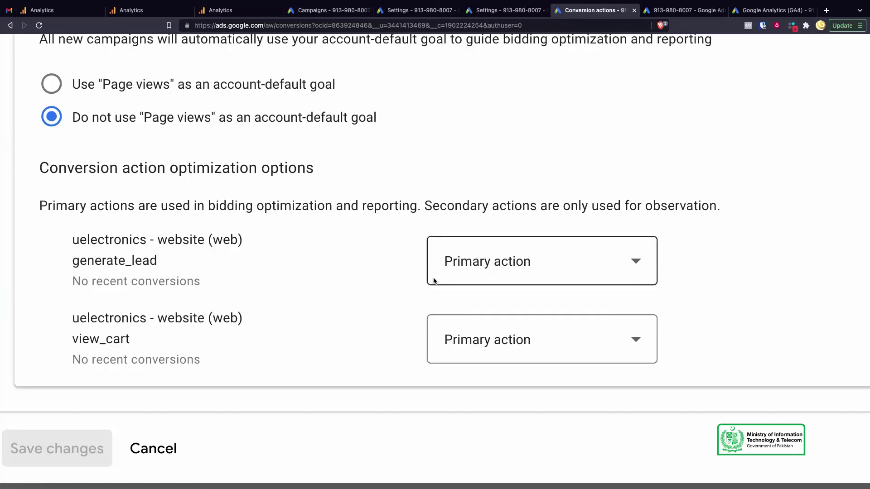
{"action": "left_click", "coordinate": [548, 268]}
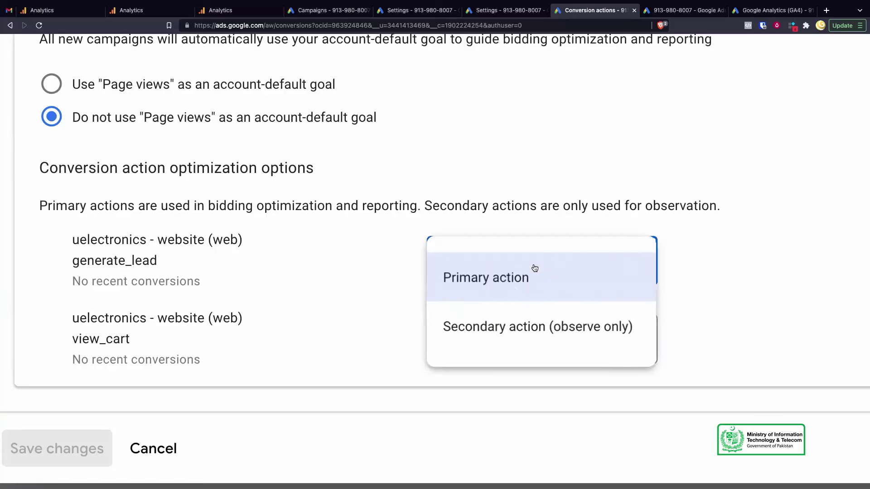
{"action": "left_click", "coordinate": [418, 319]}
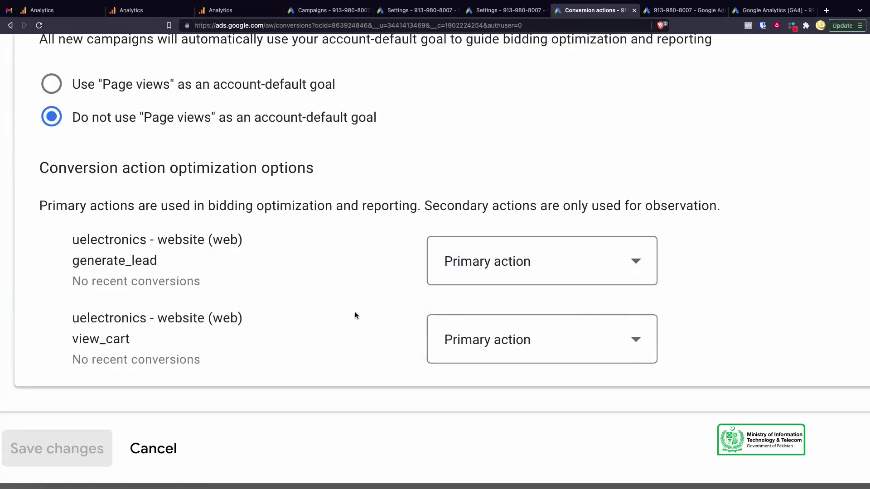
{"action": "left_click", "coordinate": [510, 354]}
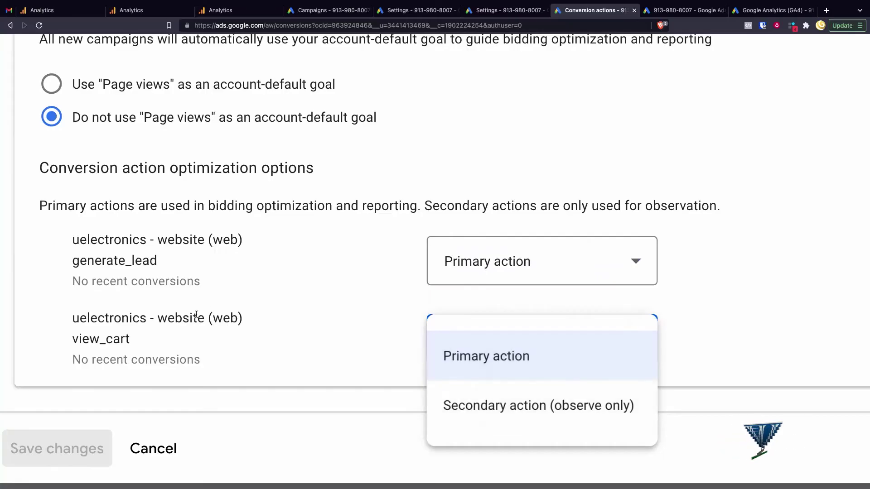
{"action": "left_click", "coordinate": [508, 413]}
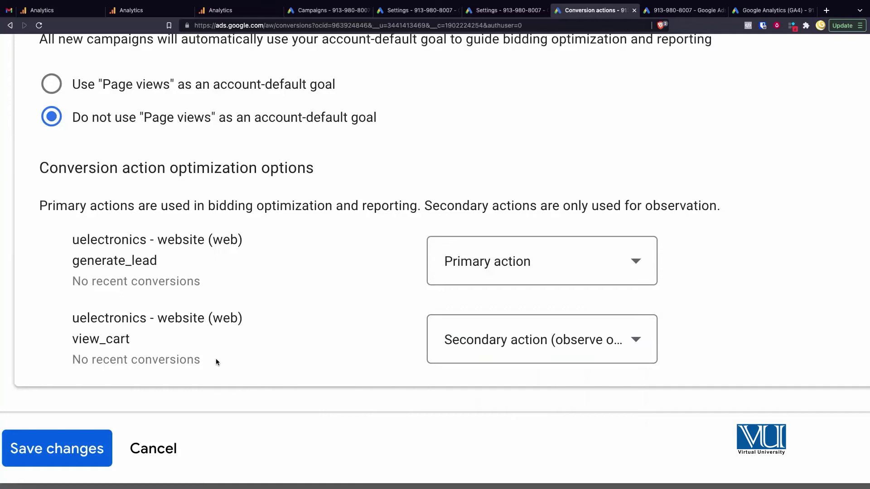
- Review the note on primary and secondary actions, save the Page views goal changes, and check both actions' optimization in the summary
{"action": "double_click", "coordinate": [137, 261]}
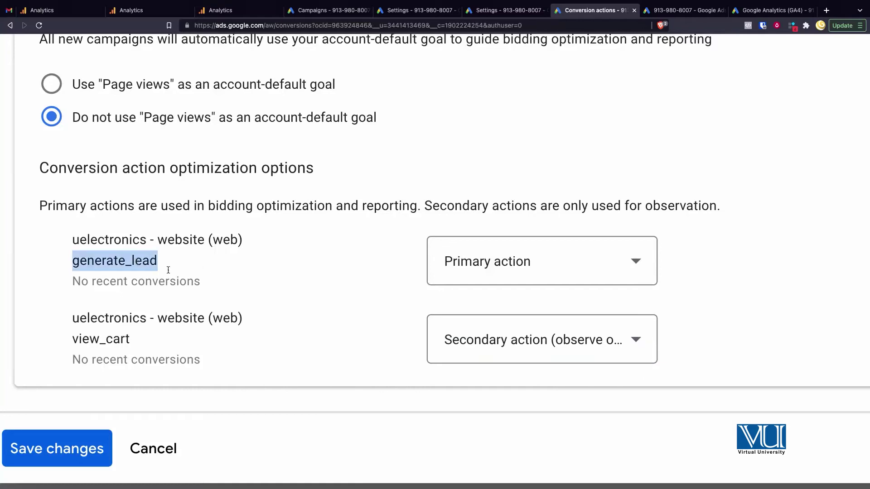
{"action": "double_click", "coordinate": [94, 340]}
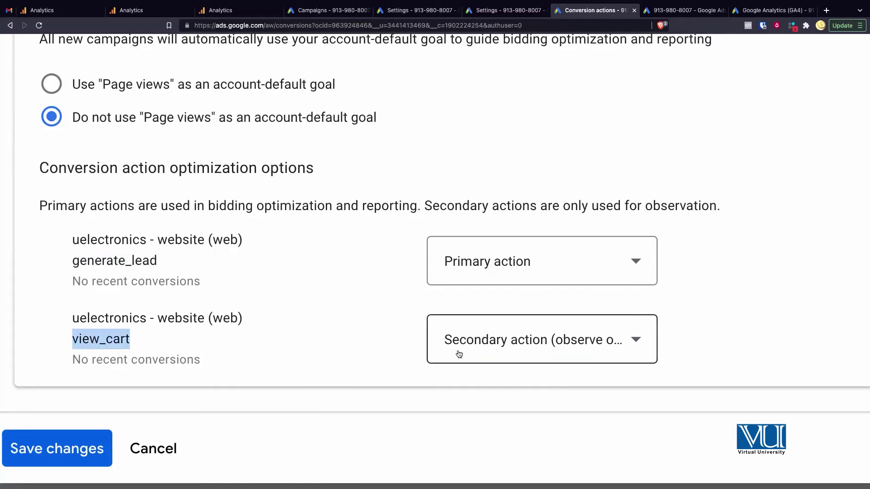
{"action": "triple_click", "coordinate": [54, 207]}
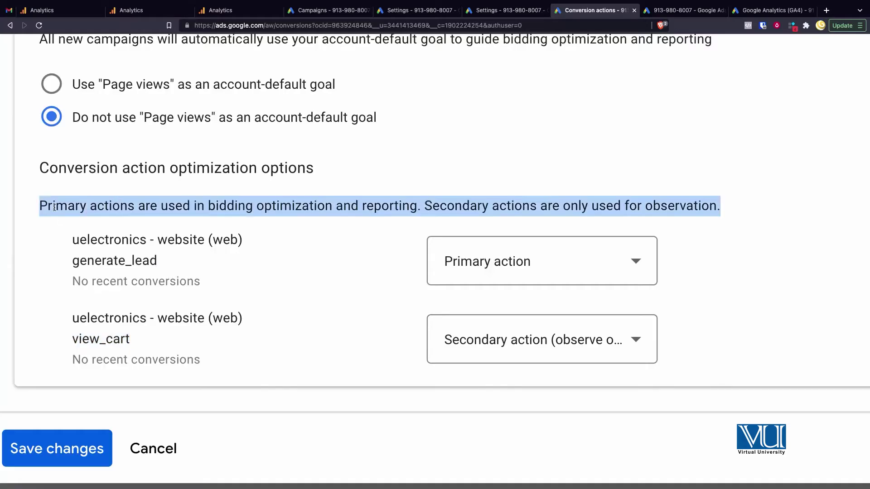
{"action": "left_click", "coordinate": [132, 208]}
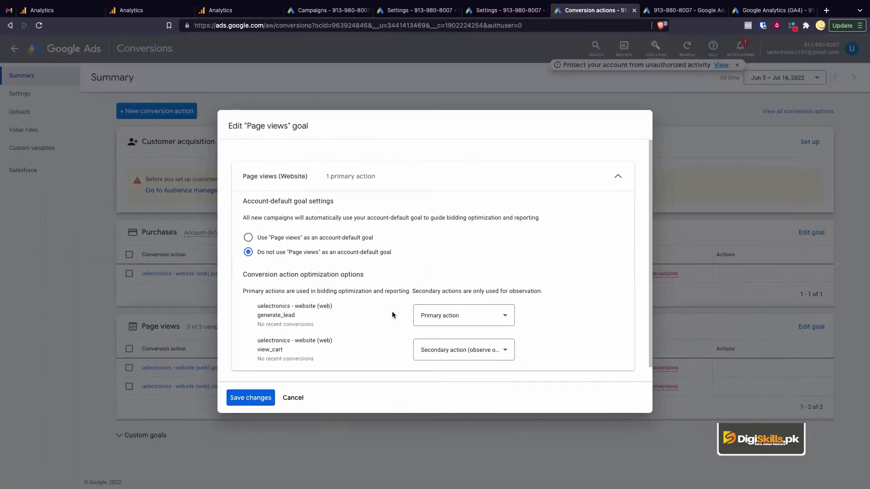
{"action": "left_click", "coordinate": [249, 399]}
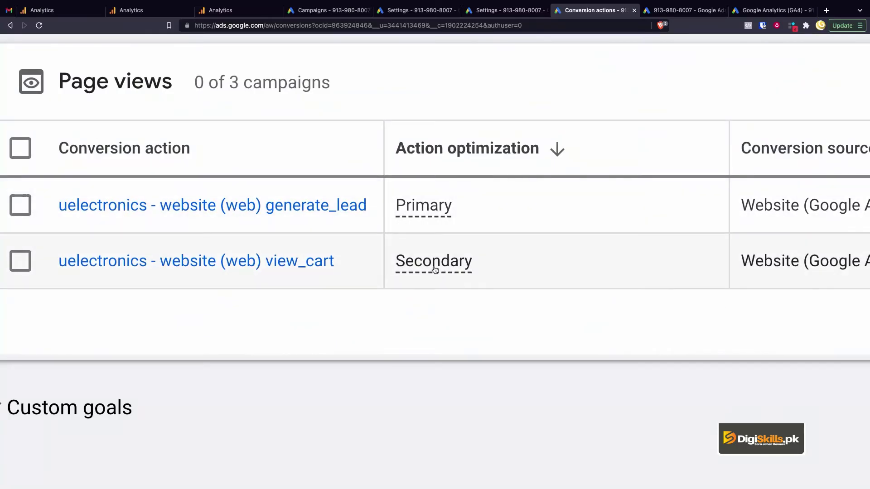
{"action": "mouse_move", "coordinate": [307, 249]}
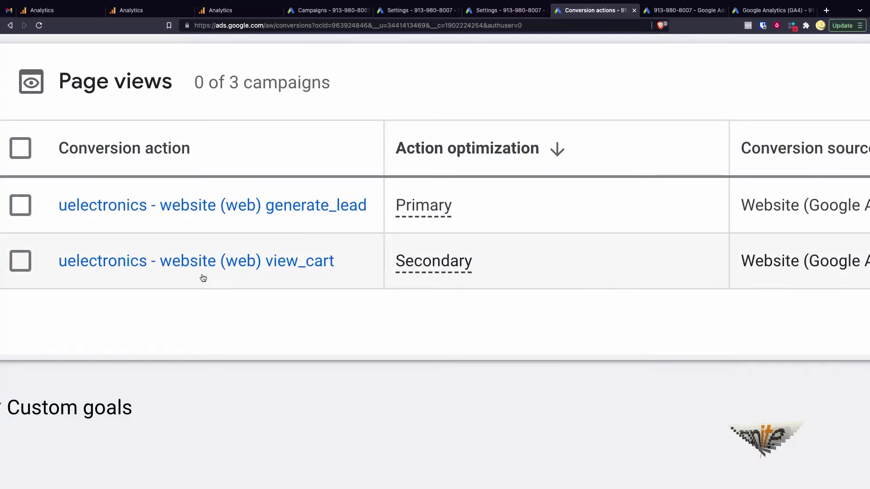
{"action": "key", "text": "ctrl+0"}
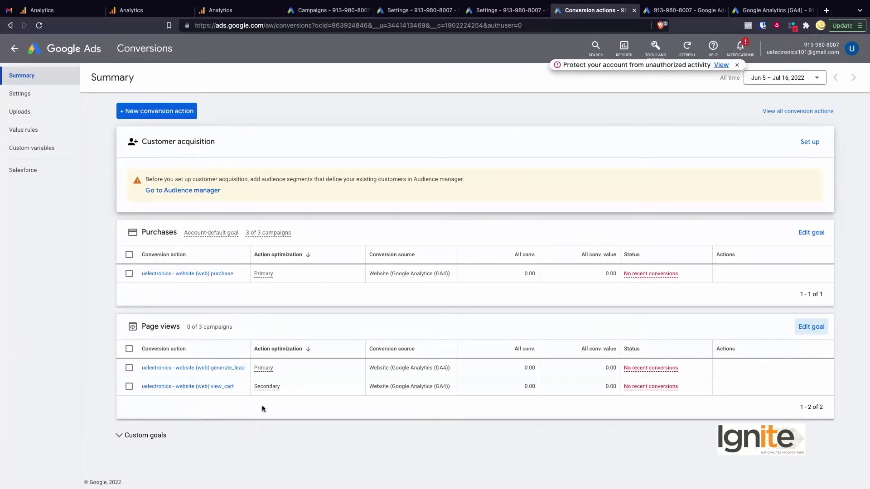
- Expand the Budget Smartphones campaign's Goals setting and check which conversion actions its Page views (Website) goal contains
{"action": "left_click", "coordinate": [419, 10]}
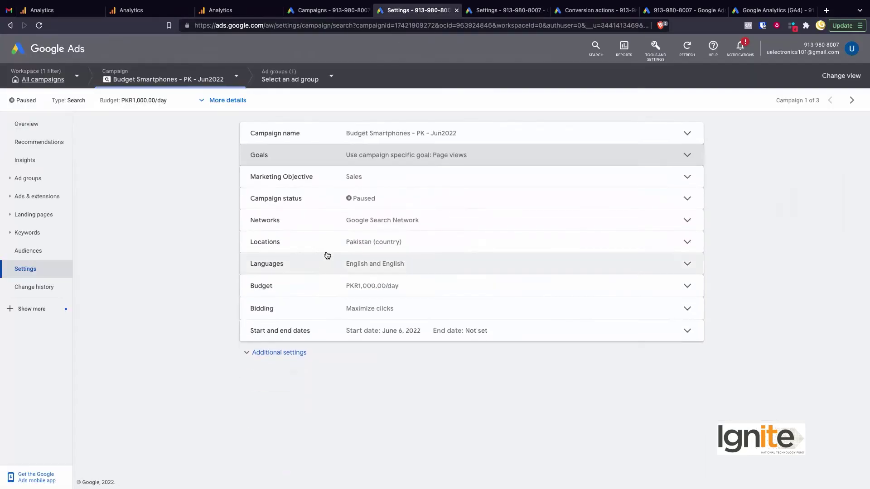
{"action": "left_click", "coordinate": [385, 152]}
{"action": "scroll", "coordinate": [392, 218], "scroll_direction": "up", "scroll_amount": 5}
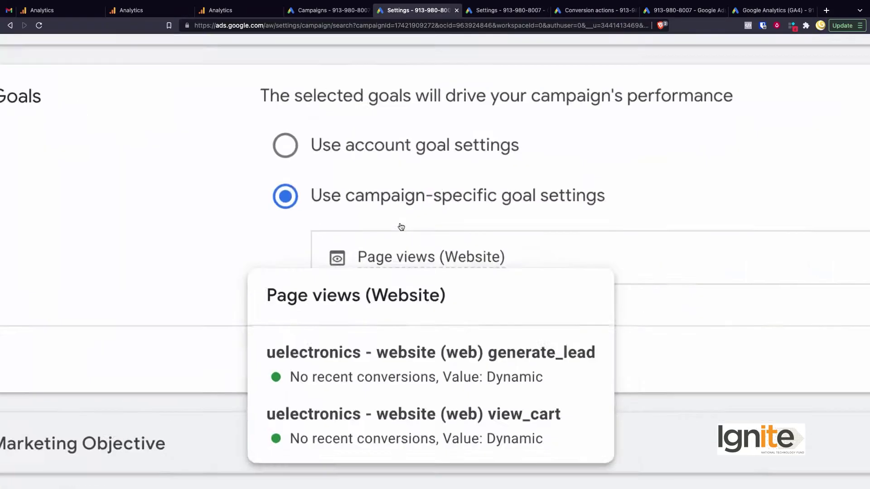
{"action": "scroll", "coordinate": [366, 284], "scroll_direction": "down", "scroll_amount": 1}
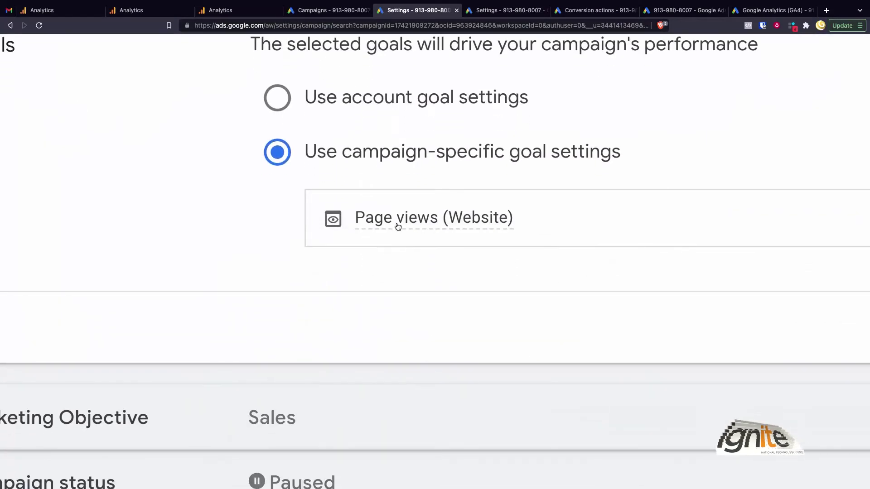
{"action": "mouse_move", "coordinate": [372, 235]}
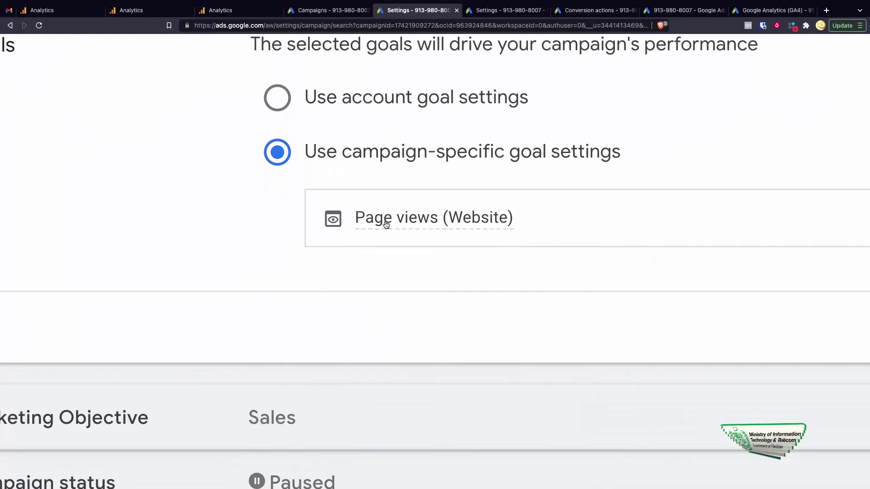
{"action": "scroll", "coordinate": [375, 229], "scroll_direction": "down", "scroll_amount": 5}
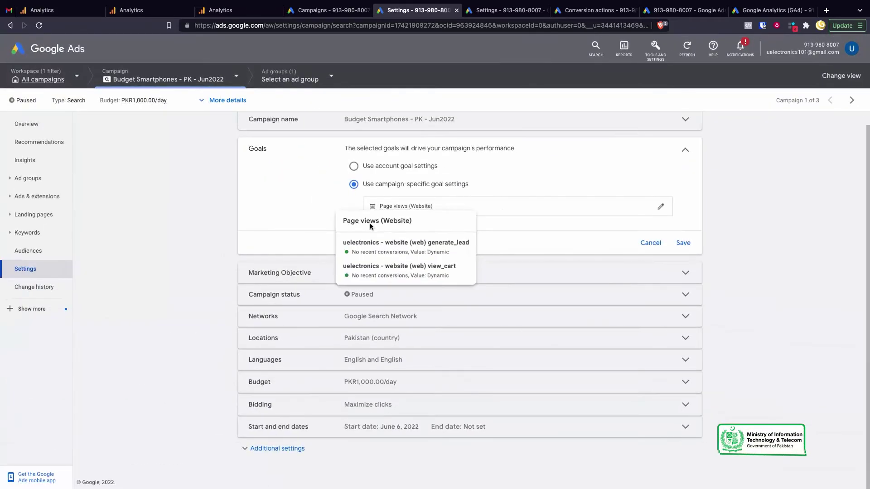
{"action": "scroll", "coordinate": [307, 211], "scroll_direction": "up", "scroll_amount": 1}
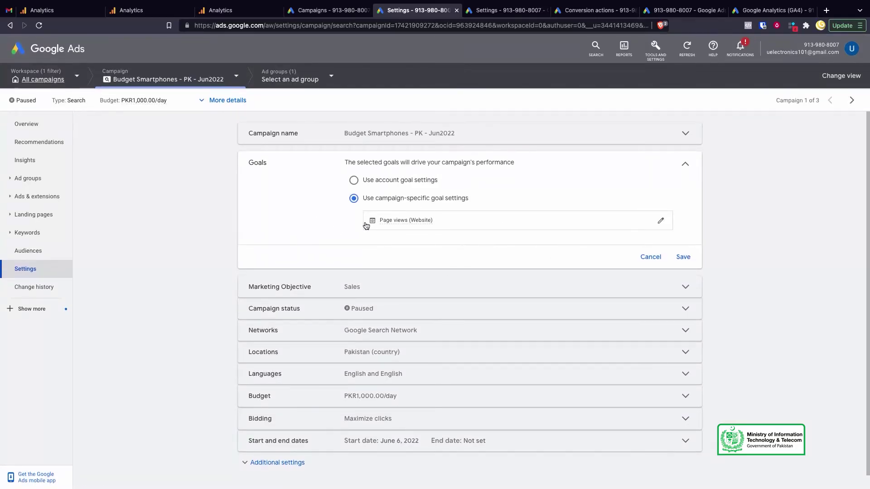
{"action": "left_click", "coordinate": [496, 13]}
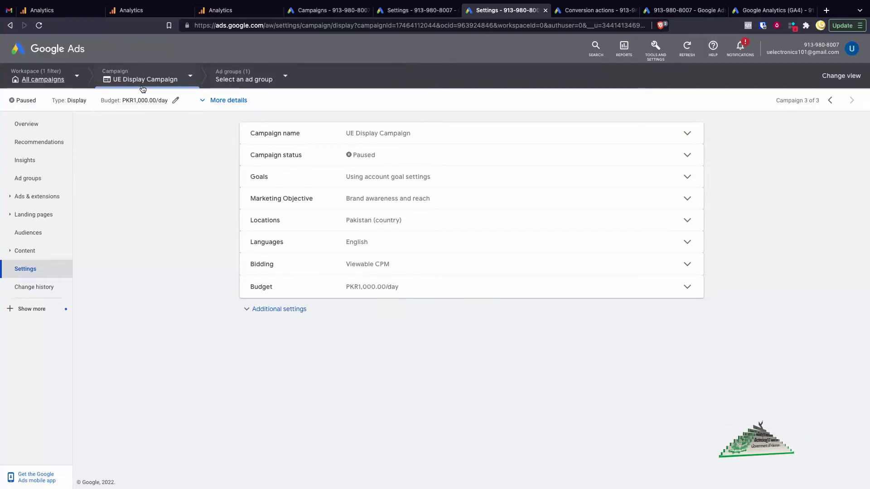
{"action": "mouse_move", "coordinate": [137, 88]}
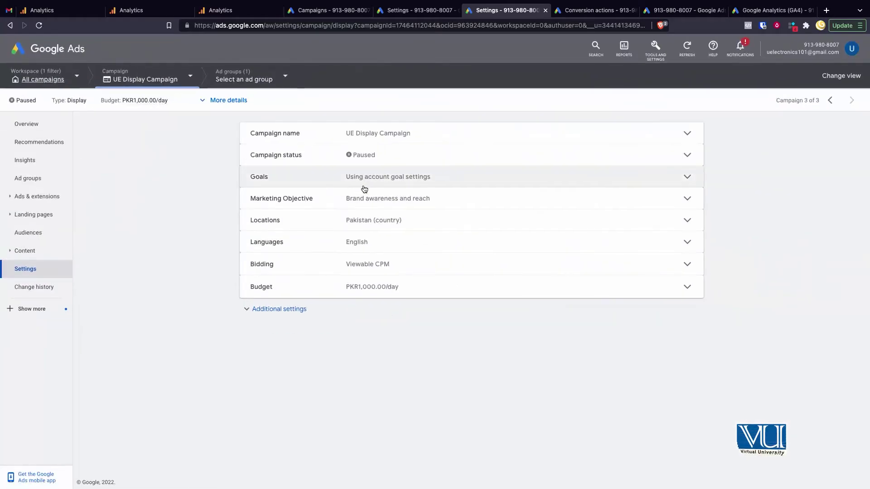
{"action": "left_click", "coordinate": [395, 185]}
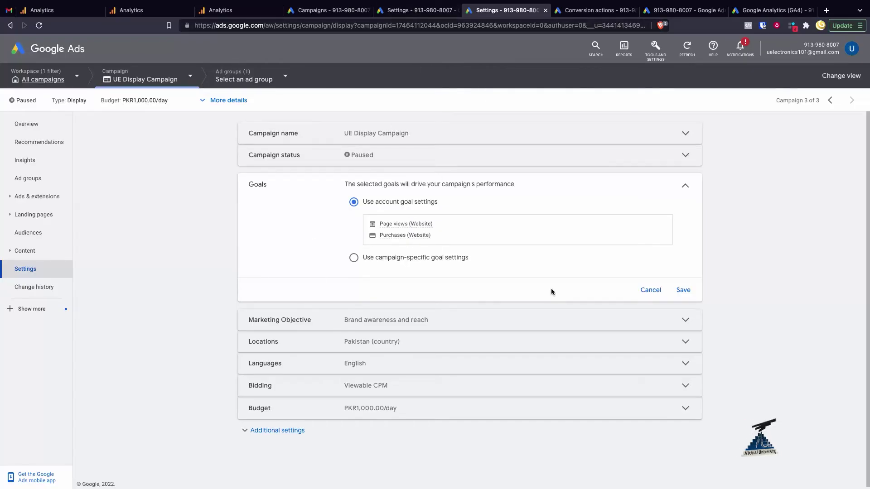
{"action": "left_click", "coordinate": [650, 290]}
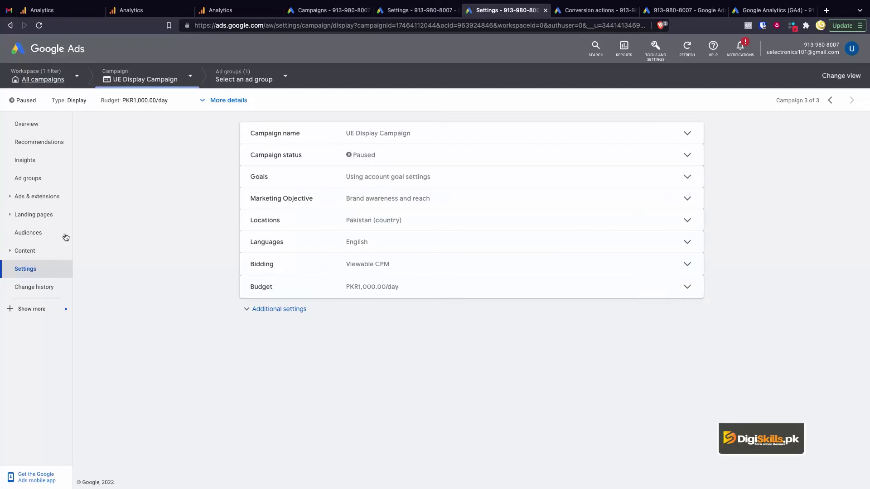
- Open the Audiences page of UE Display Campaign and examine the table of targeted audience segments
{"action": "left_click", "coordinate": [32, 235]}
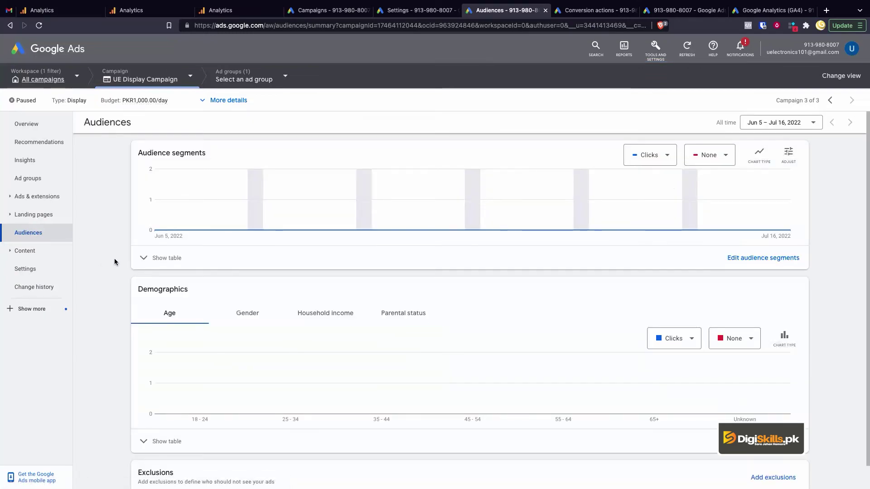
{"action": "scroll", "coordinate": [202, 322], "scroll_direction": "down", "scroll_amount": 1}
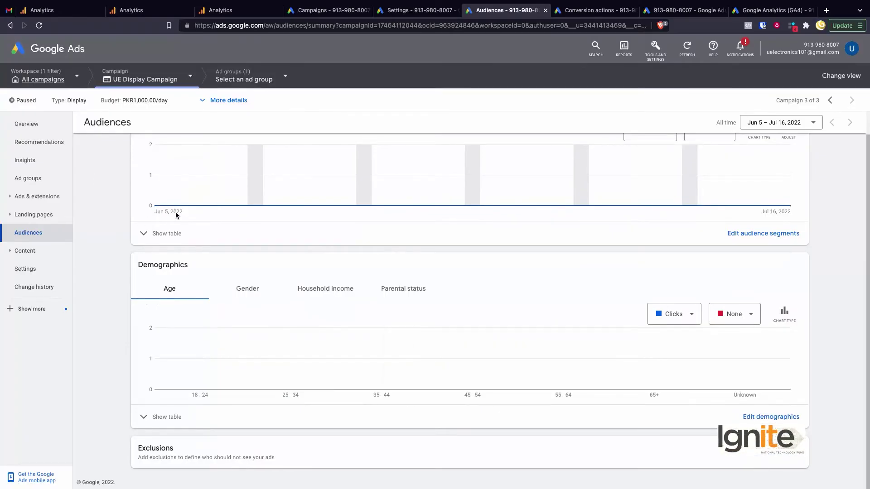
{"action": "scroll", "coordinate": [191, 239], "scroll_direction": "up", "scroll_amount": 1}
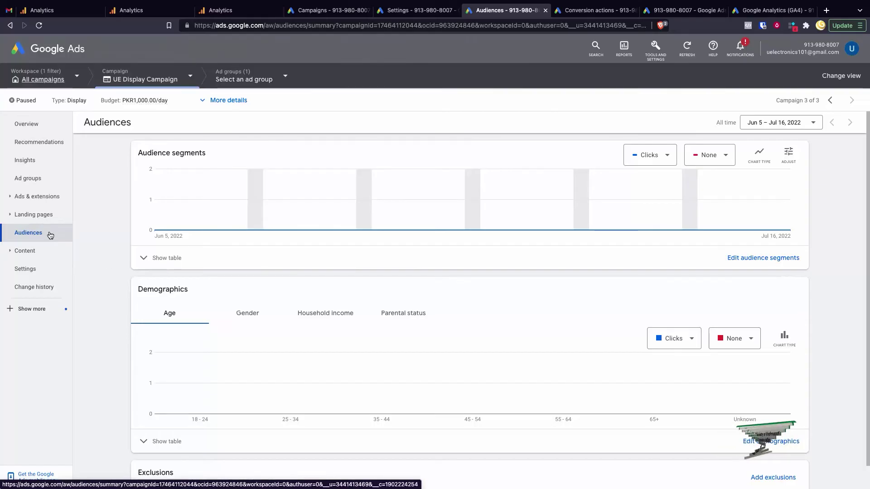
{"action": "left_click", "coordinate": [176, 258]}
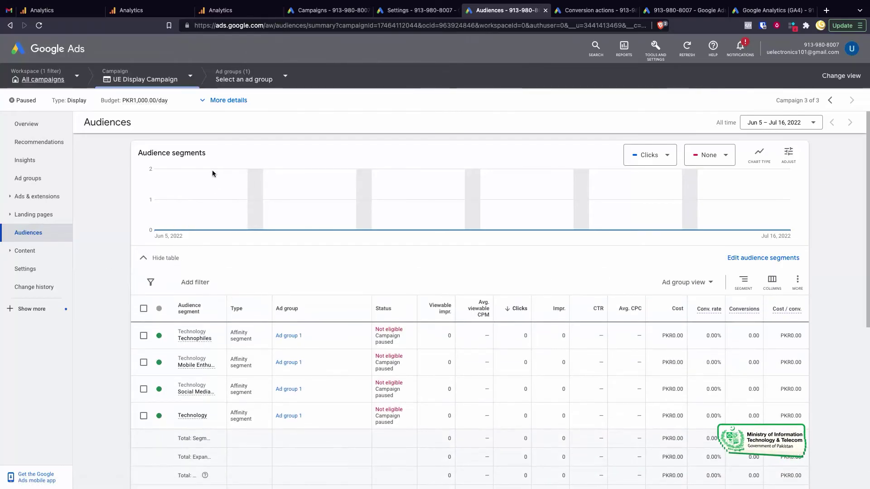
{"action": "scroll", "coordinate": [205, 312], "scroll_direction": "down", "scroll_amount": 1}
{"action": "scroll", "coordinate": [205, 312], "scroll_direction": "up", "scroll_amount": 5}
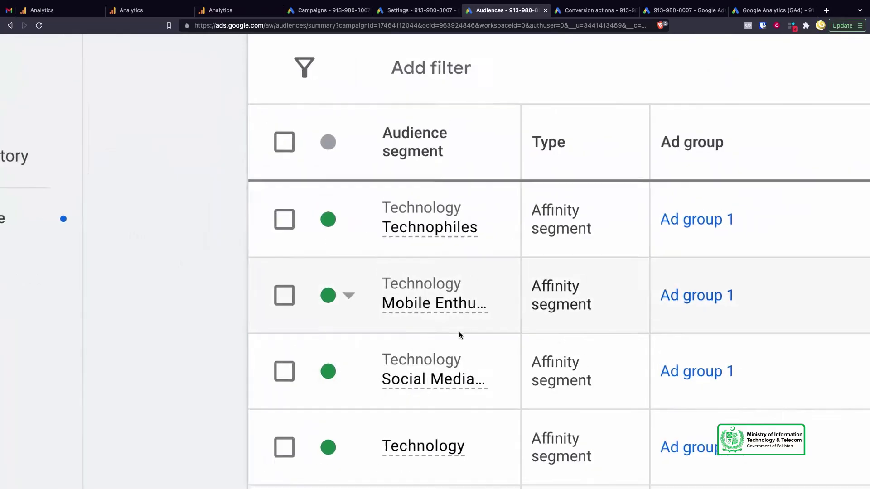
{"action": "scroll", "coordinate": [459, 333], "scroll_direction": "down", "scroll_amount": 5}
- Edit the audience segments of Ad group 1 and remove the Technology, Mobile Enthusiasts, Social Media Enthusiasts and Technophiles affinity segments
{"action": "left_click", "coordinate": [747, 236]}
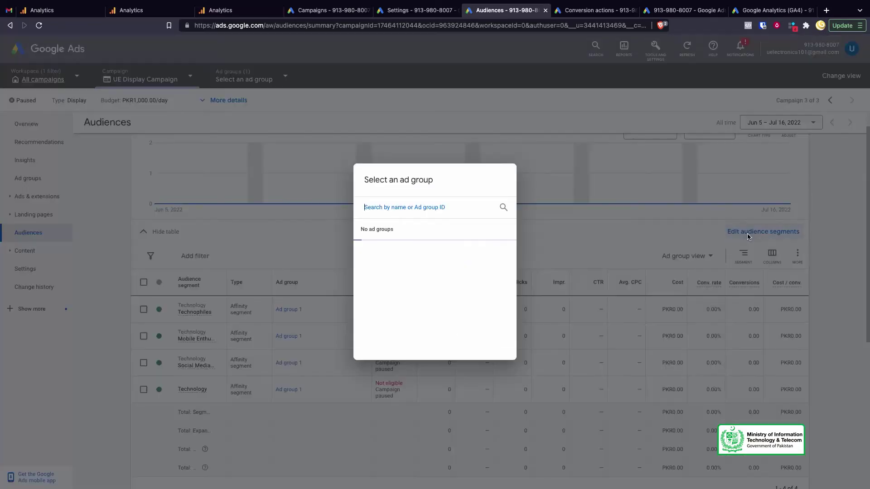
{"action": "left_click", "coordinate": [388, 252]}
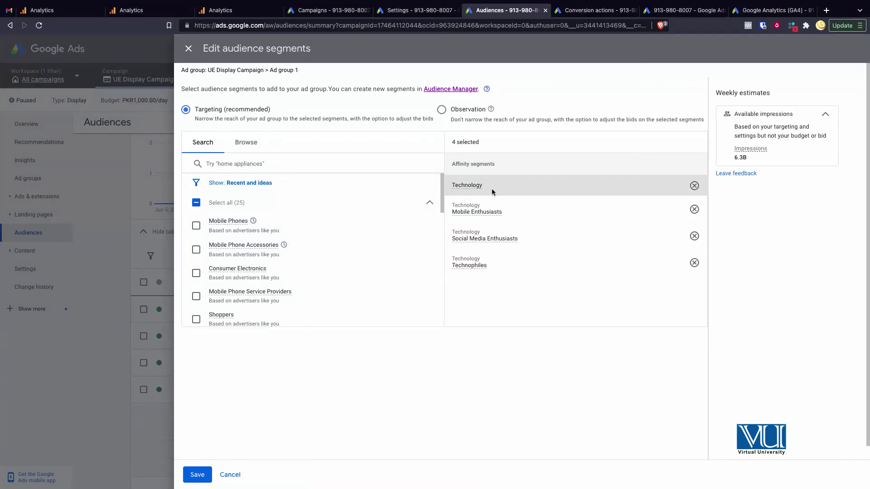
{"action": "left_click", "coordinate": [695, 208]}
{"action": "left_click", "coordinate": [694, 209]}
{"action": "left_click", "coordinate": [694, 186]}
{"action": "left_click", "coordinate": [694, 186]}
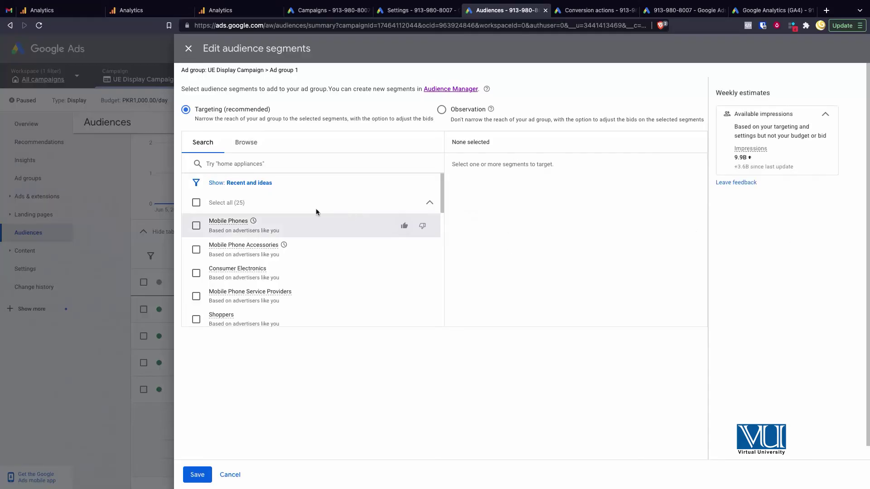
- Target the website visitors segment "Recently active users", found under how people have interacted with the business, and save the audience segments
{"action": "left_click", "coordinate": [239, 149]}
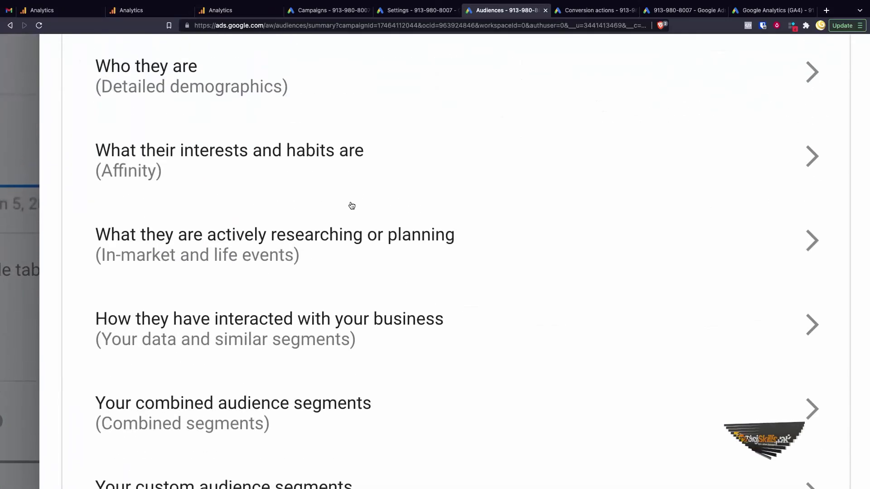
{"action": "scroll", "coordinate": [228, 297], "scroll_direction": "down", "scroll_amount": 1}
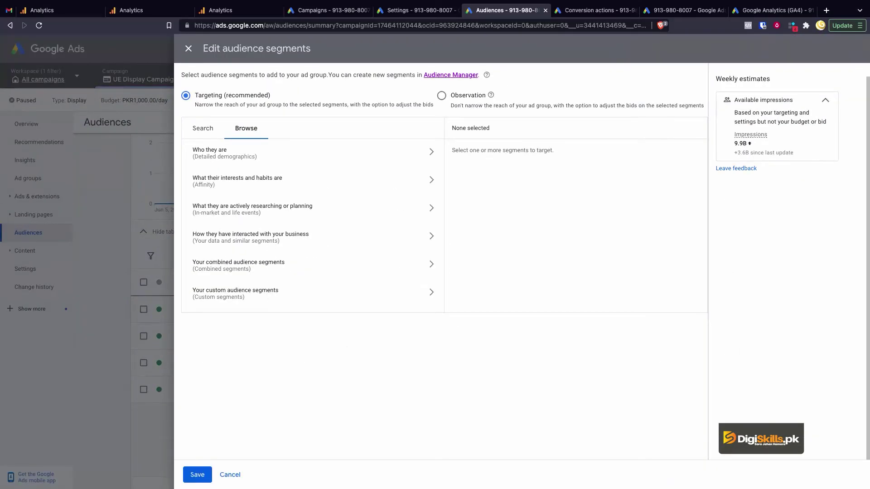
{"action": "left_click", "coordinate": [268, 237]}
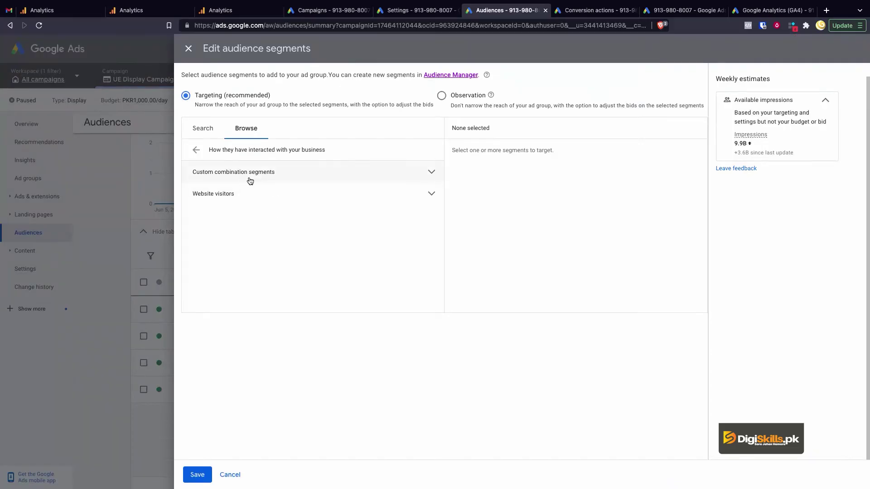
{"action": "left_click", "coordinate": [250, 198]}
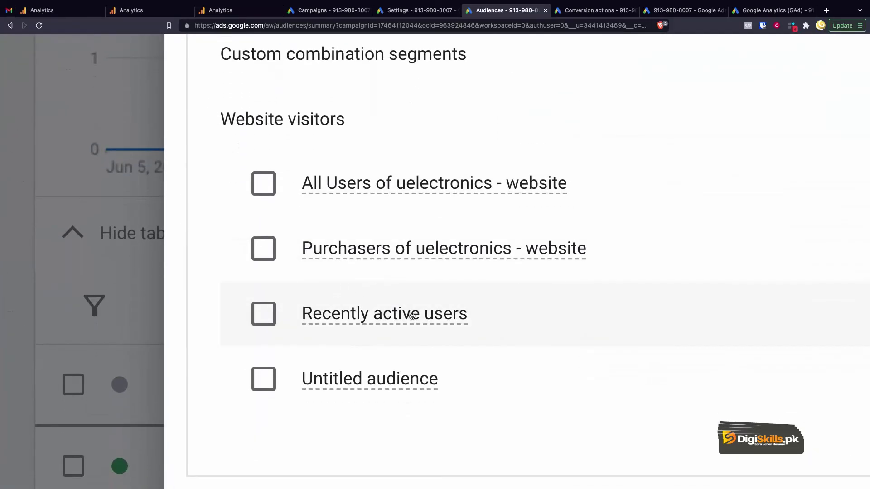
{"action": "scroll", "coordinate": [412, 315], "scroll_direction": "right", "scroll_amount": 3}
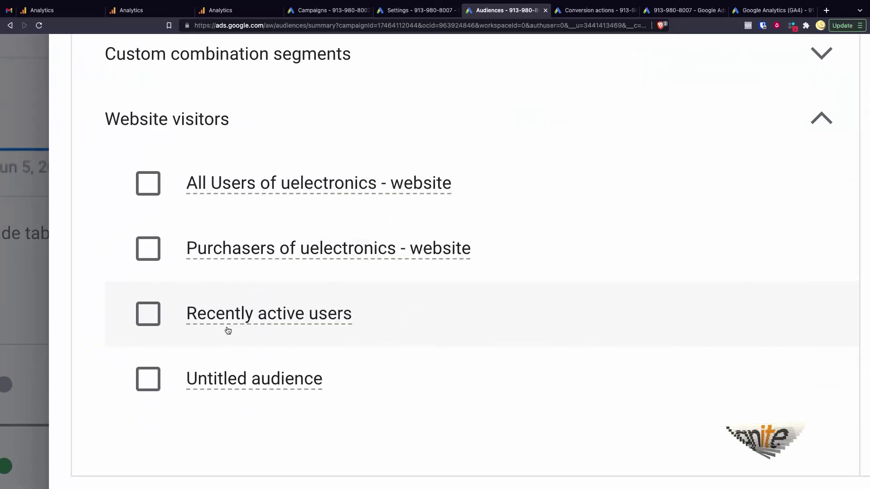
{"action": "left_click", "coordinate": [149, 320]}
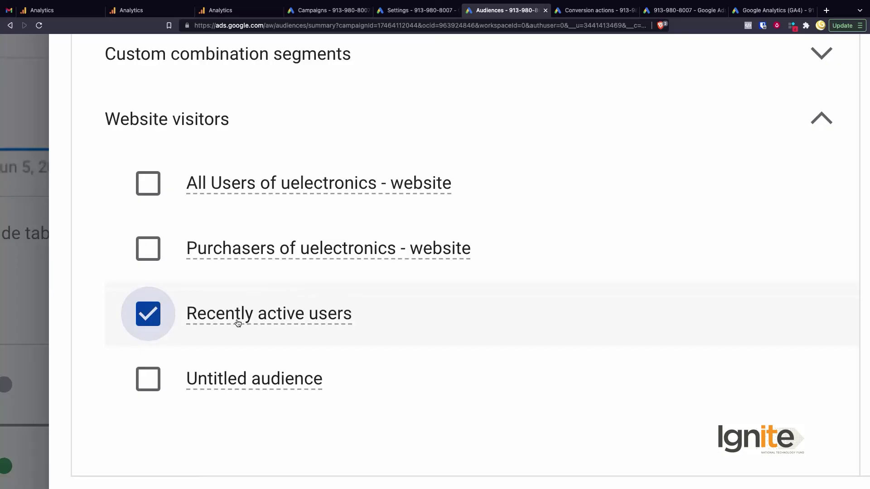
{"action": "scroll", "coordinate": [237, 323], "scroll_direction": "down", "scroll_amount": 5}
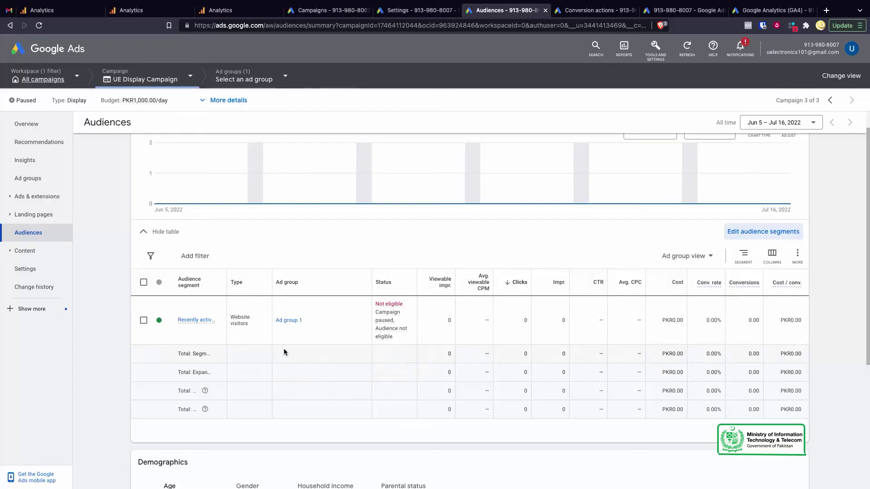
{"action": "scroll", "coordinate": [284, 349], "scroll_direction": "up", "scroll_amount": 1}
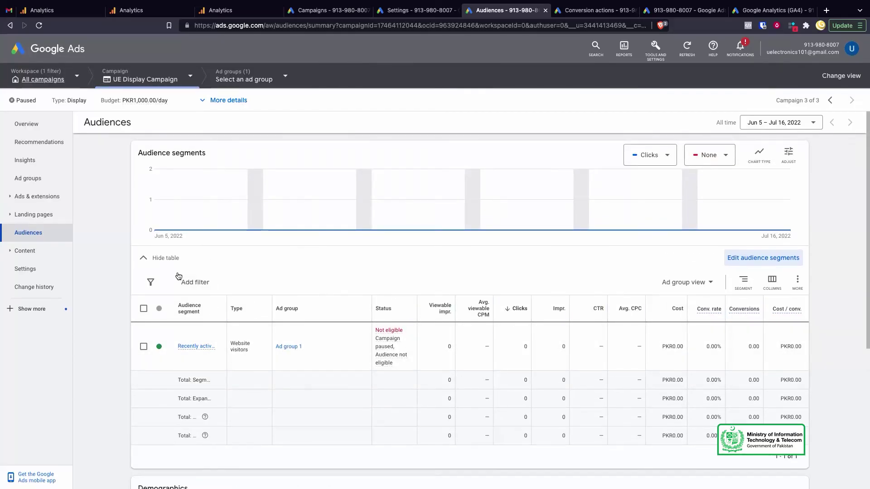
- Add a campaign-level exclusion for the "Purchasers of uelectronics - website" segment in UE Display Campaign and save it
{"action": "scroll", "coordinate": [255, 313], "scroll_direction": "down", "scroll_amount": 3}
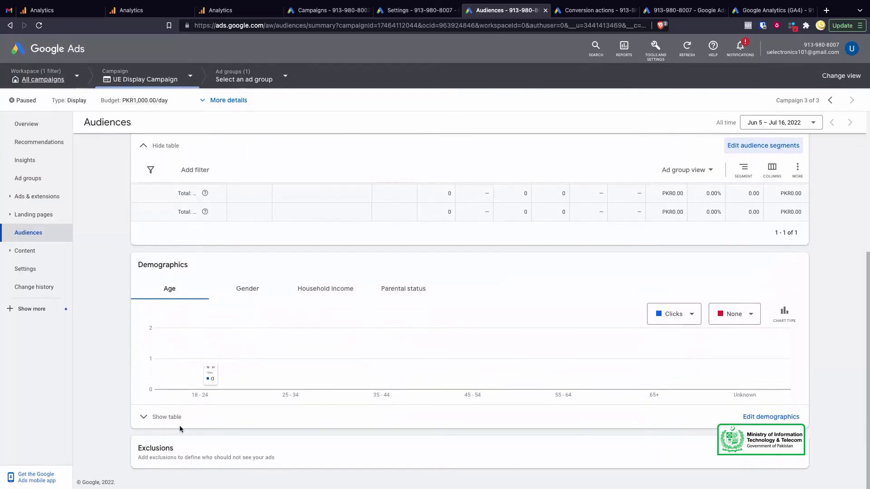
{"action": "scroll", "coordinate": [762, 459], "scroll_direction": "up", "scroll_amount": 5}
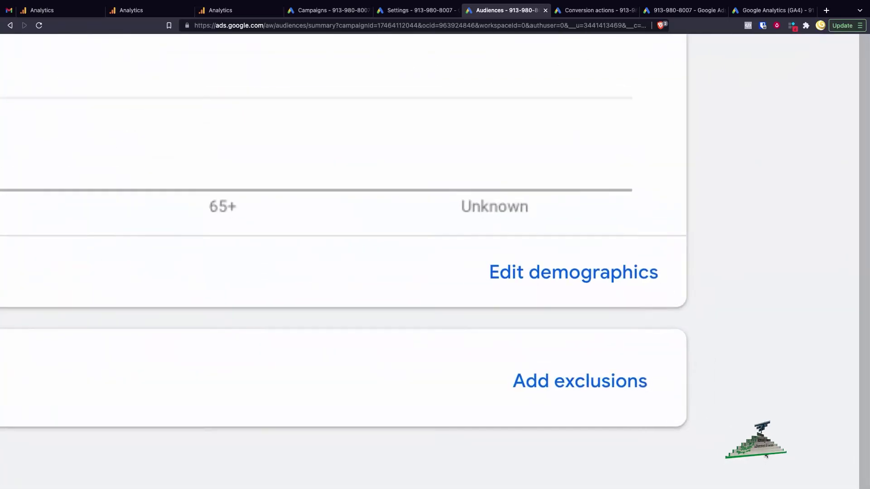
{"action": "left_click", "coordinate": [629, 393]}
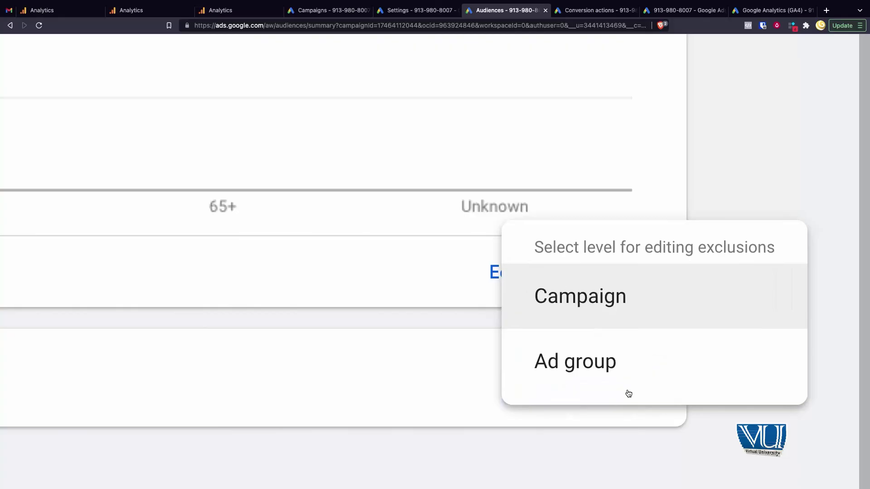
{"action": "scroll", "coordinate": [607, 366], "scroll_direction": "down", "scroll_amount": 5}
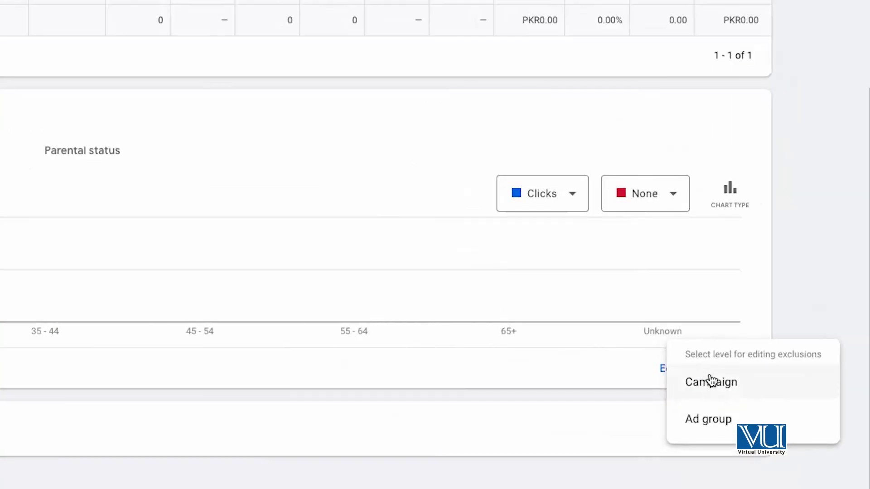
{"action": "left_click", "coordinate": [709, 381]}
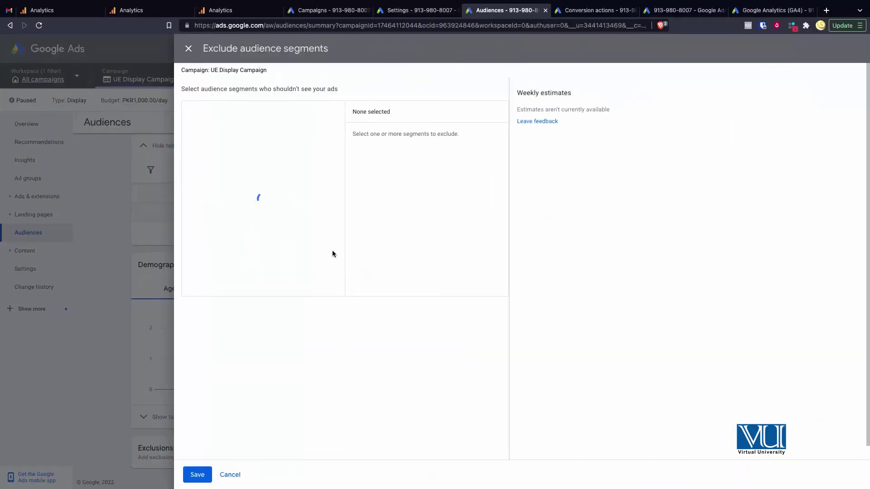
{"action": "left_click", "coordinate": [240, 114]}
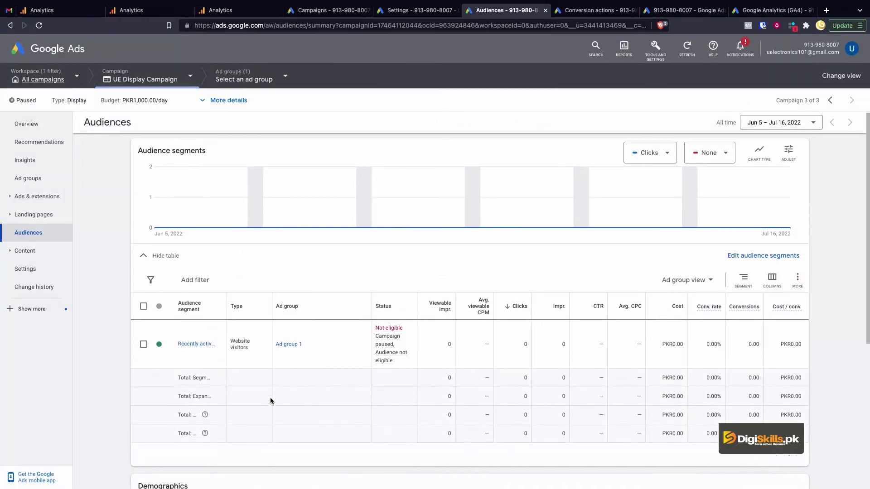
- Widen the Audience segment column to show full segment names, and expand the Exclusions table to check the excluded segment
{"action": "left_click_drag", "start_coordinate": [227, 307], "coordinate": [284, 309]}
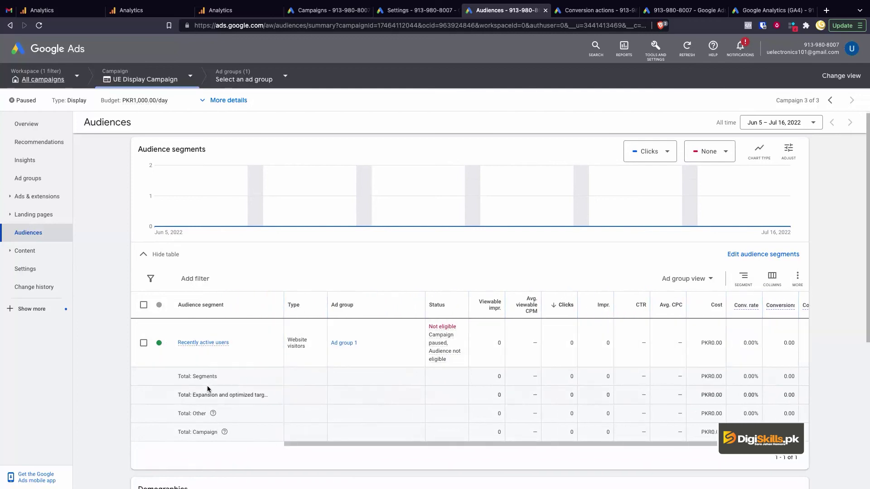
{"action": "scroll", "coordinate": [208, 386], "scroll_direction": "down", "scroll_amount": 5}
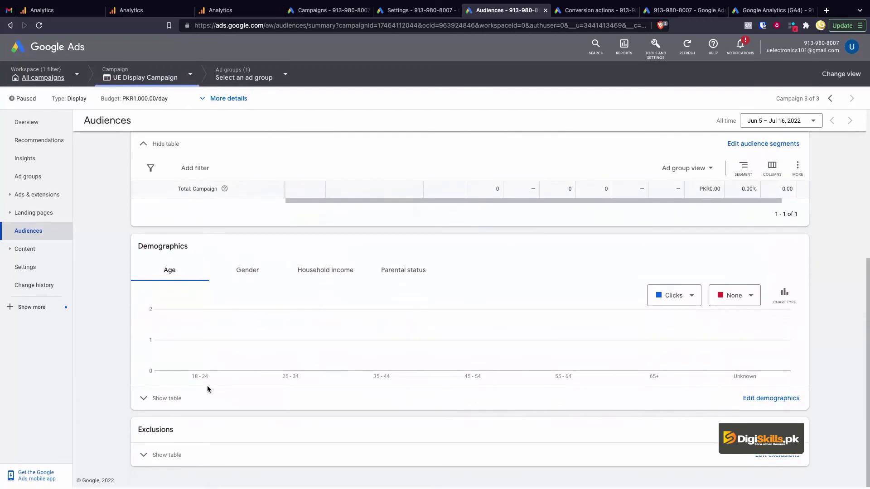
{"action": "left_click", "coordinate": [165, 455]}
{"action": "scroll", "coordinate": [187, 460], "scroll_direction": "down", "scroll_amount": 1}
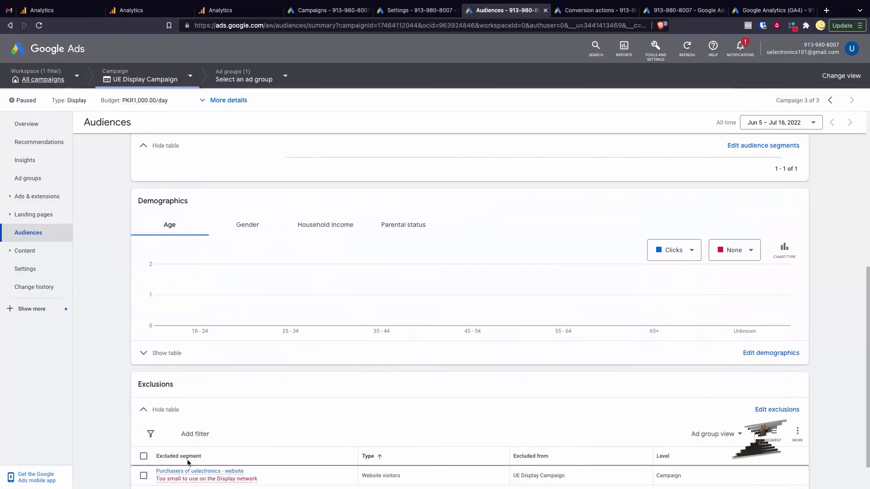
- Read the status explanation of the excluded "Purchasers of uelectronics - website" segment in the Exclusions table
{"action": "scroll", "coordinate": [187, 460], "scroll_direction": "down", "scroll_amount": 1}
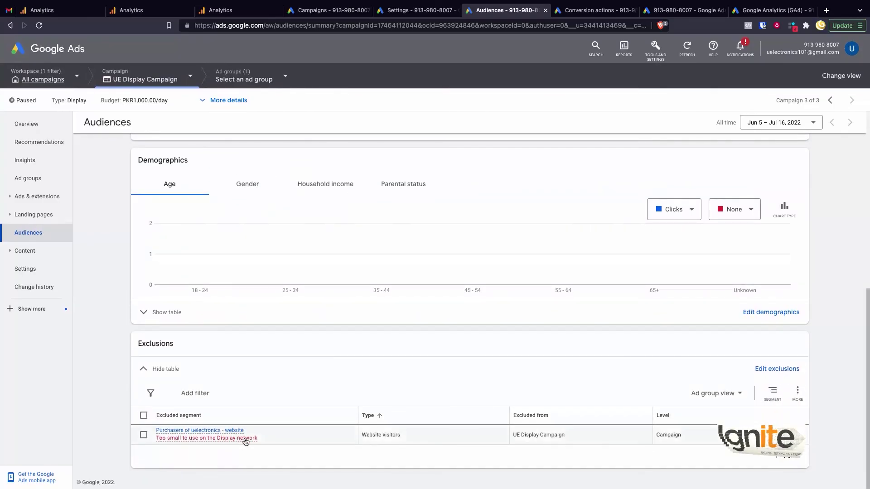
{"action": "scroll", "coordinate": [198, 444], "scroll_direction": "up", "scroll_amount": 3}
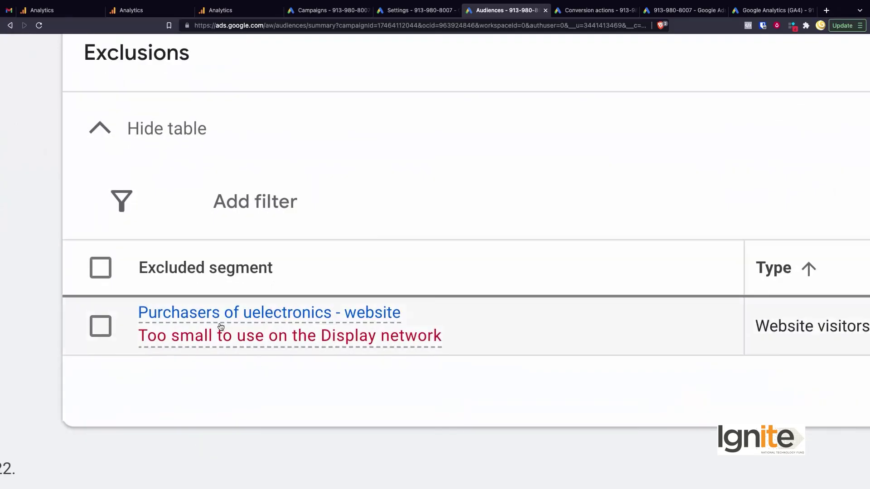
{"action": "scroll", "coordinate": [254, 353], "scroll_direction": "up", "scroll_amount": 3}
{"action": "mouse_move", "coordinate": [263, 334]}
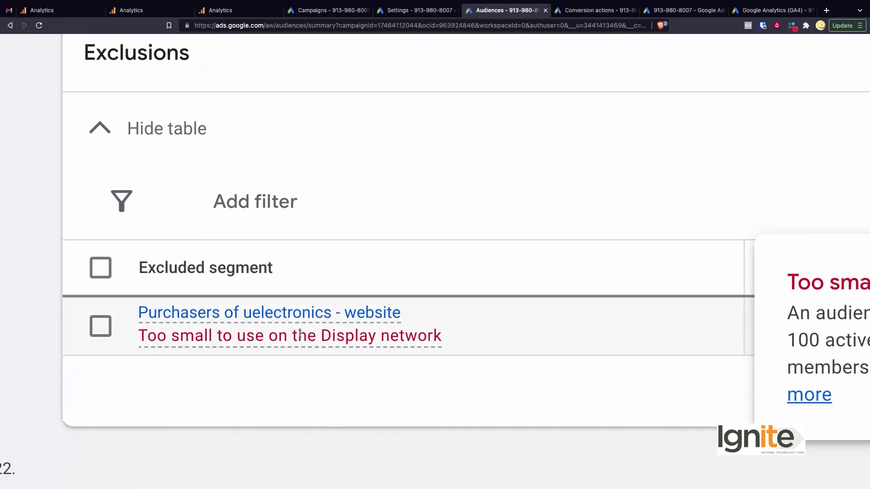
{"action": "scroll", "coordinate": [300, 334], "scroll_direction": "down", "scroll_amount": 3}
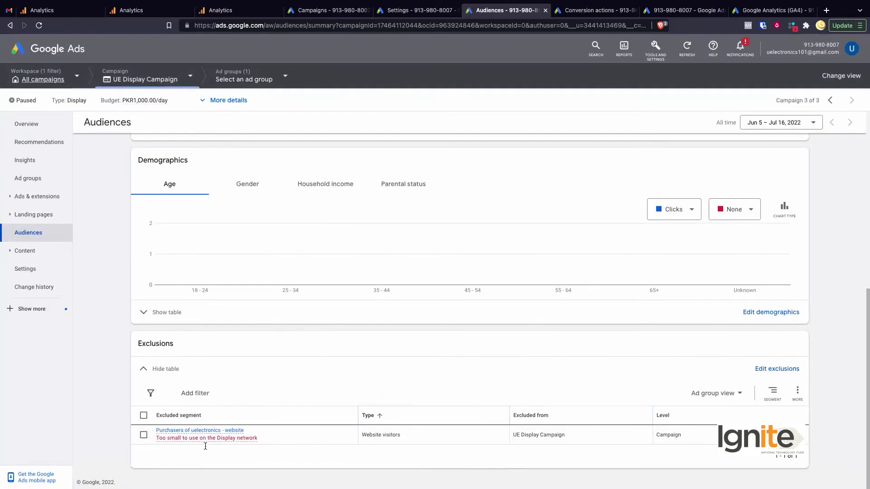
- Review the details and size of the targeted "Recently active users" segment and the excluded purchasers segment, comparing both tables
{"action": "scroll", "coordinate": [213, 362], "scroll_direction": "up", "scroll_amount": 5}
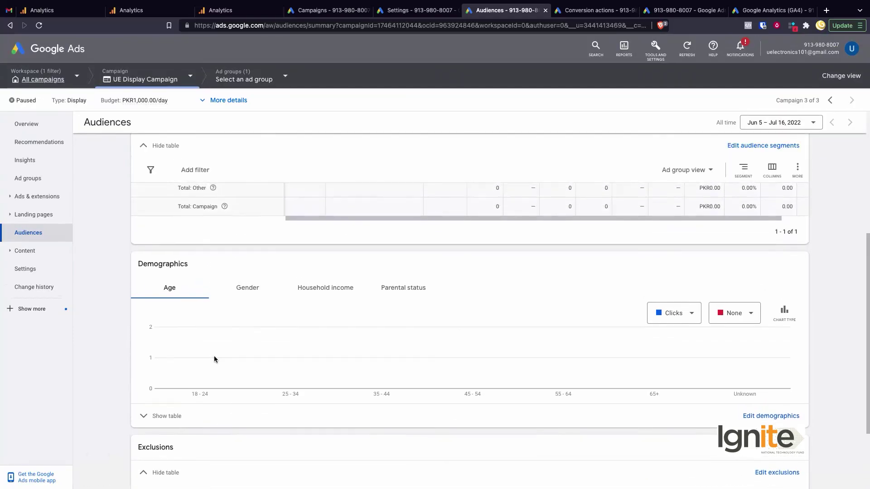
{"action": "scroll", "coordinate": [214, 359], "scroll_direction": "up", "scroll_amount": 2}
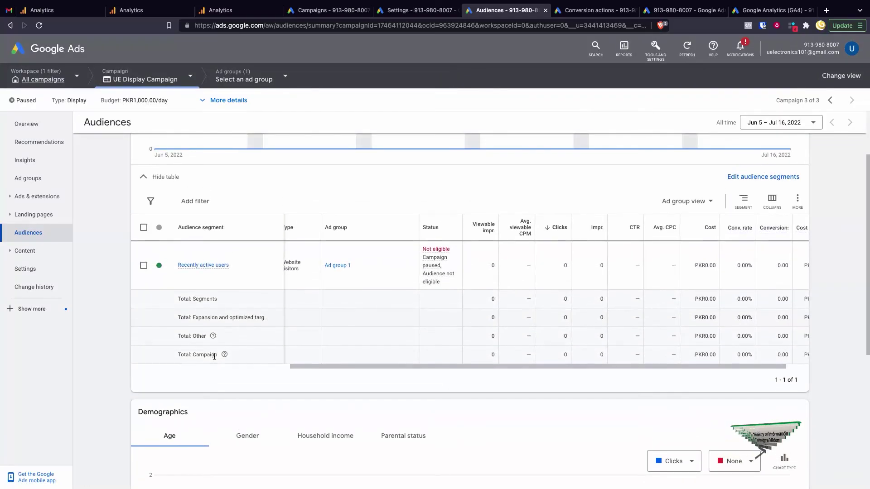
{"action": "mouse_move", "coordinate": [209, 268]}
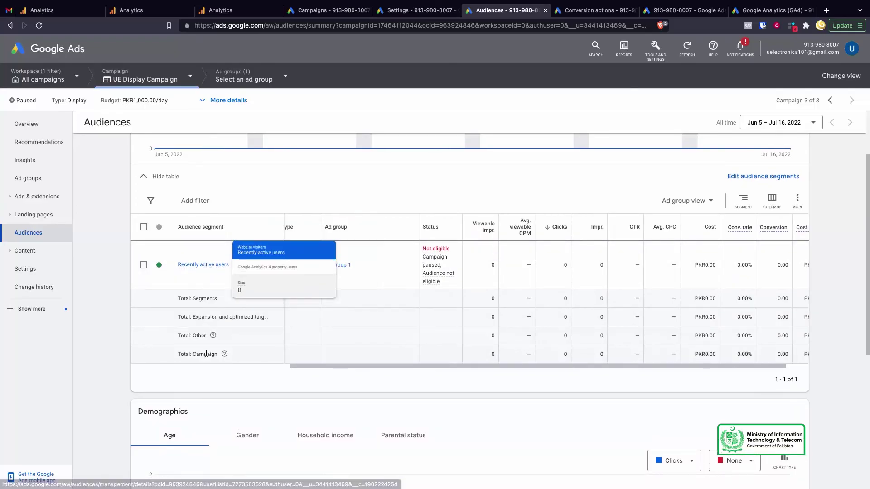
{"action": "scroll", "coordinate": [206, 363], "scroll_direction": "down", "scroll_amount": 5}
{"action": "mouse_move", "coordinate": [191, 434]}
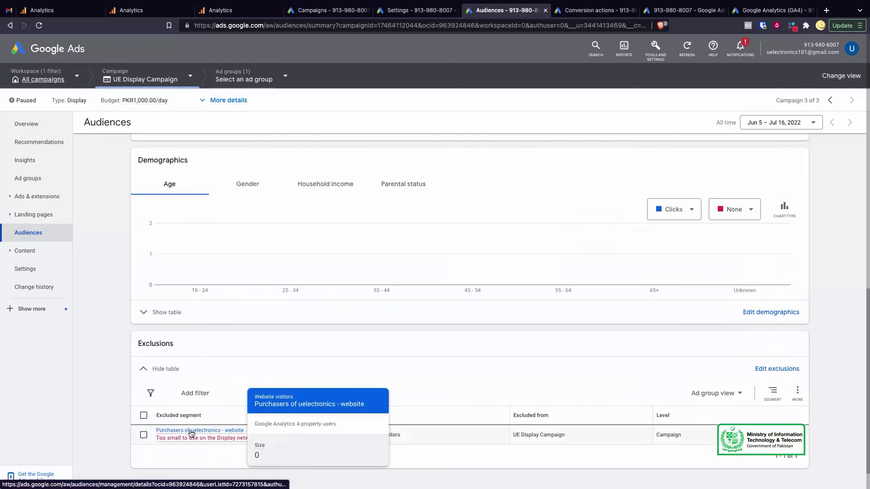
{"action": "scroll", "coordinate": [162, 342], "scroll_direction": "up", "scroll_amount": 5}
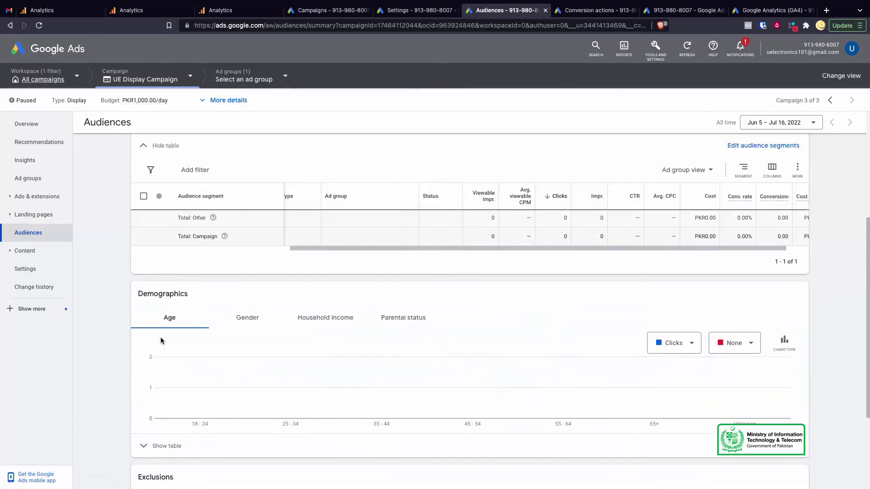
{"action": "scroll", "coordinate": [162, 341], "scroll_direction": "up", "scroll_amount": 2}
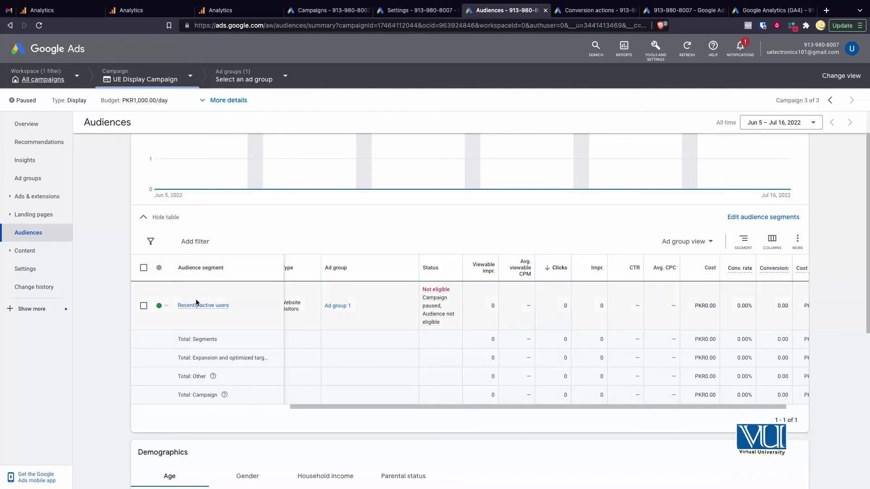
{"action": "scroll", "coordinate": [191, 320], "scroll_direction": "down", "scroll_amount": 3}
{"action": "scroll", "coordinate": [186, 320], "scroll_direction": "up", "scroll_amount": 2}
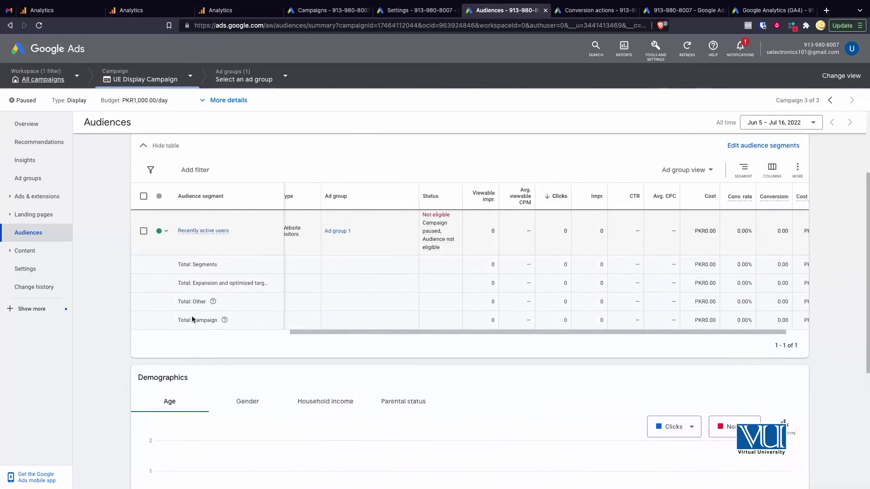
{"action": "scroll", "coordinate": [191, 317], "scroll_direction": "down", "scroll_amount": 6}
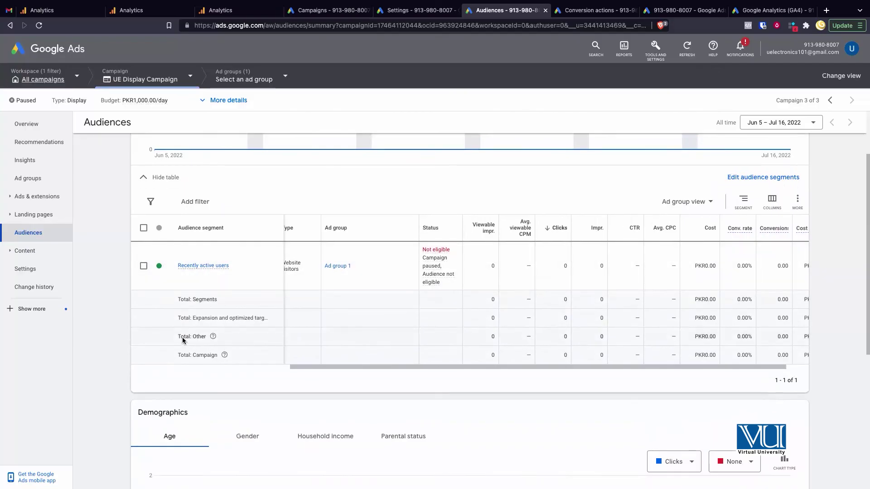